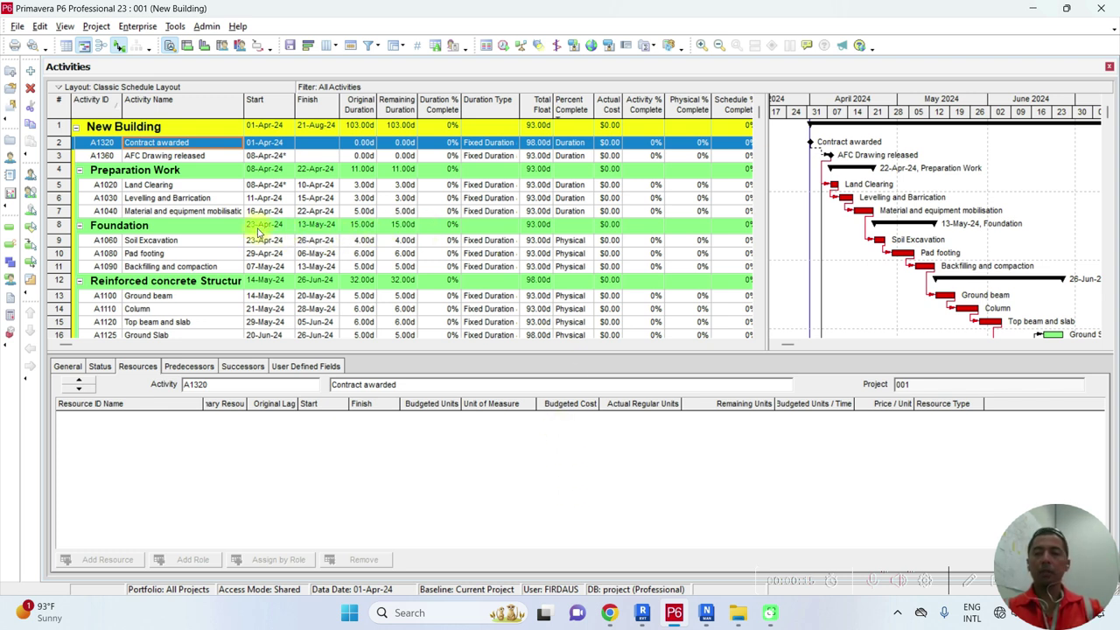
Step: Briefly minimise and restore the P6 New Building schedule, then bring the Revit 3D model forward
left_click(679, 618)
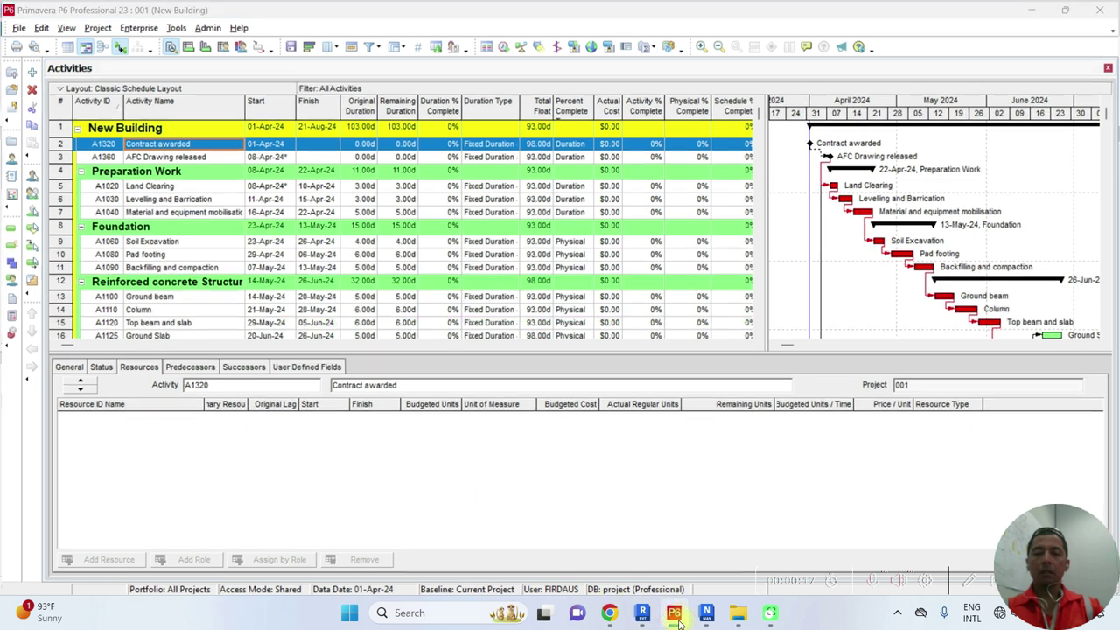
left_click(677, 616)
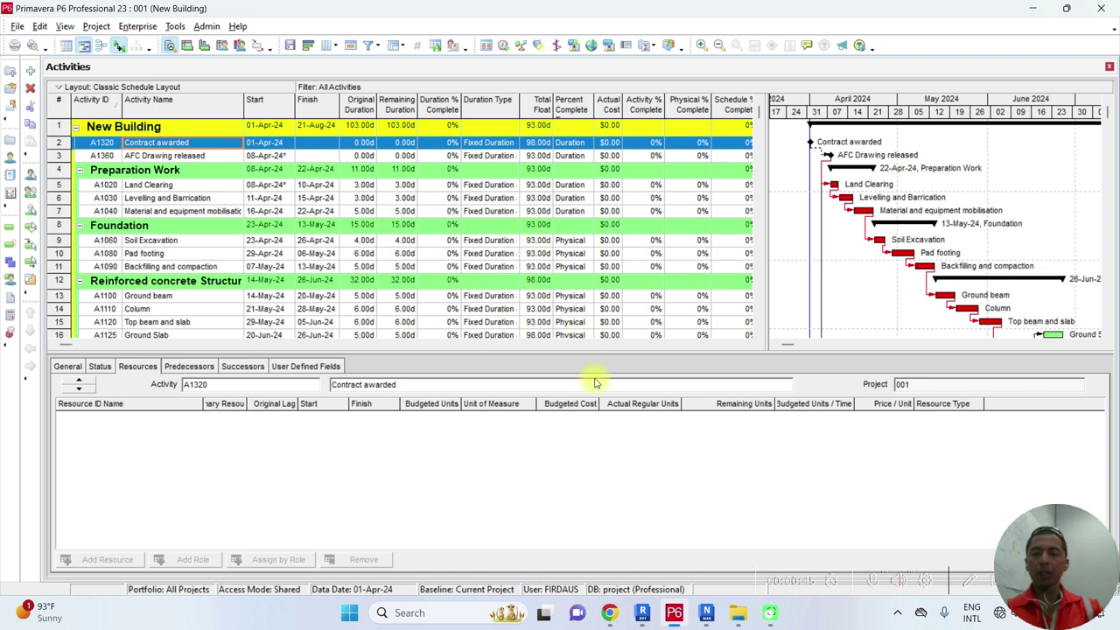
mouse_move(706, 613)
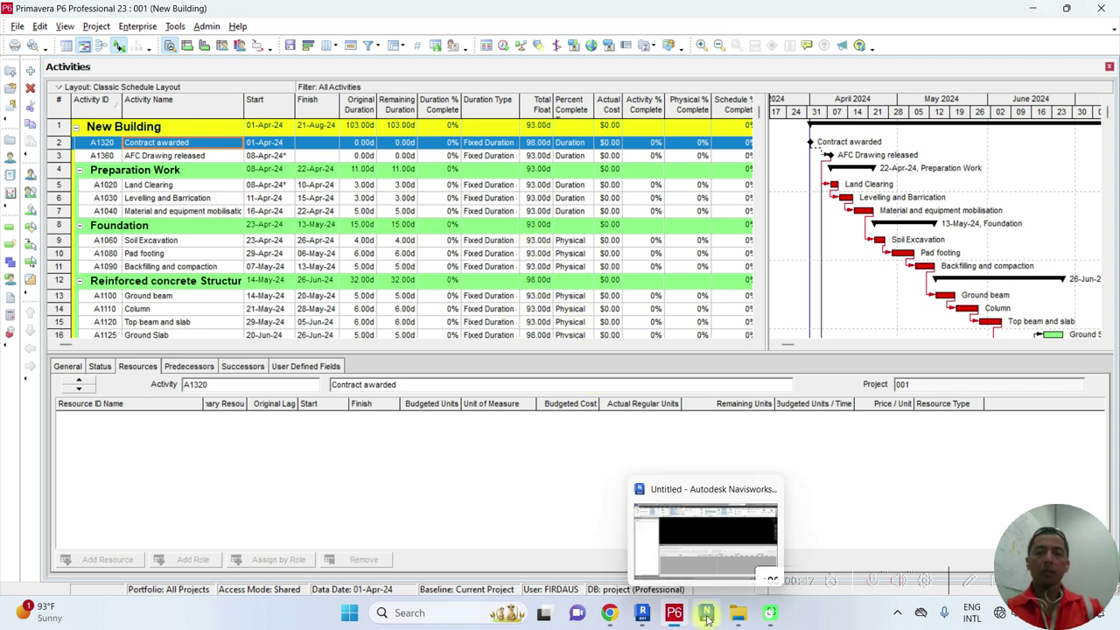
left_click(643, 612)
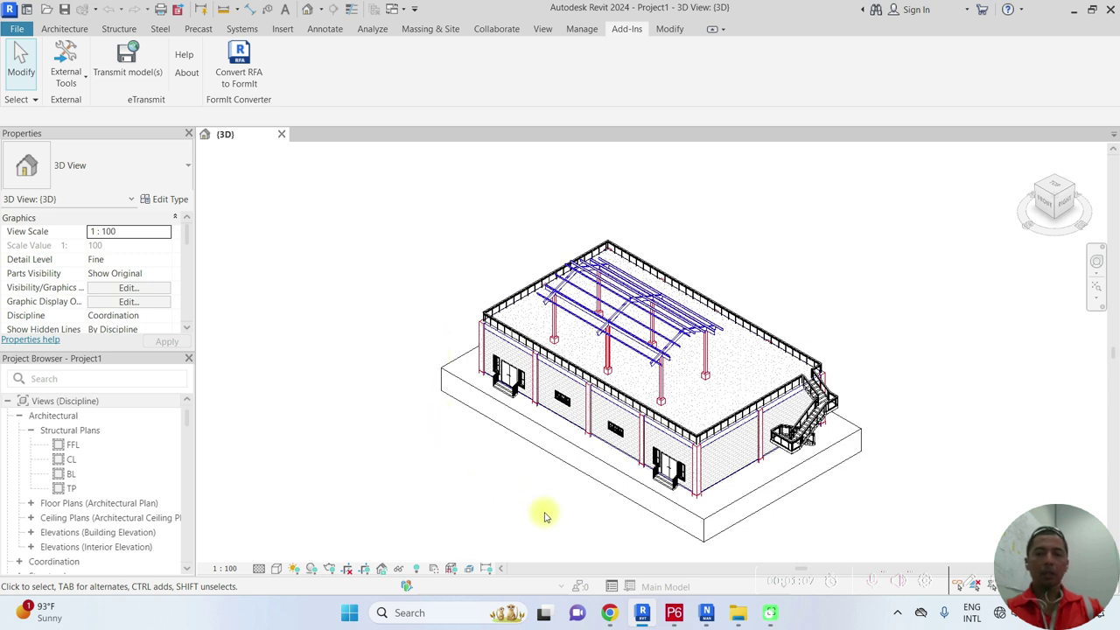
Step: In Chrome, highlight the Autodesk Navisworks page address in the URL bar
left_click(609, 617)
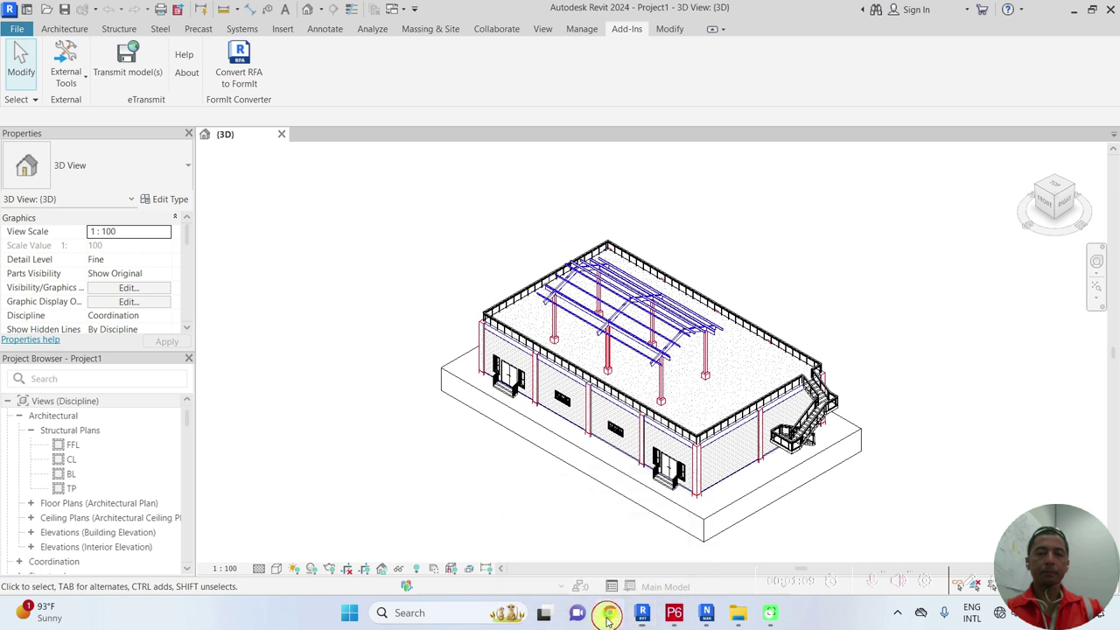
left_click(268, 48)
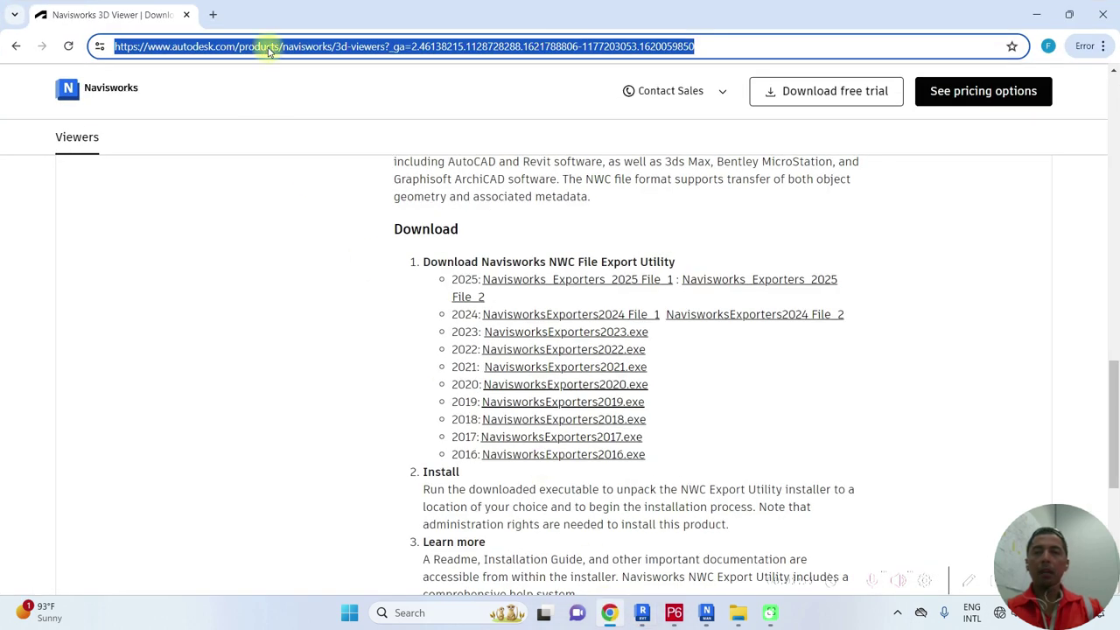
left_click(238, 50)
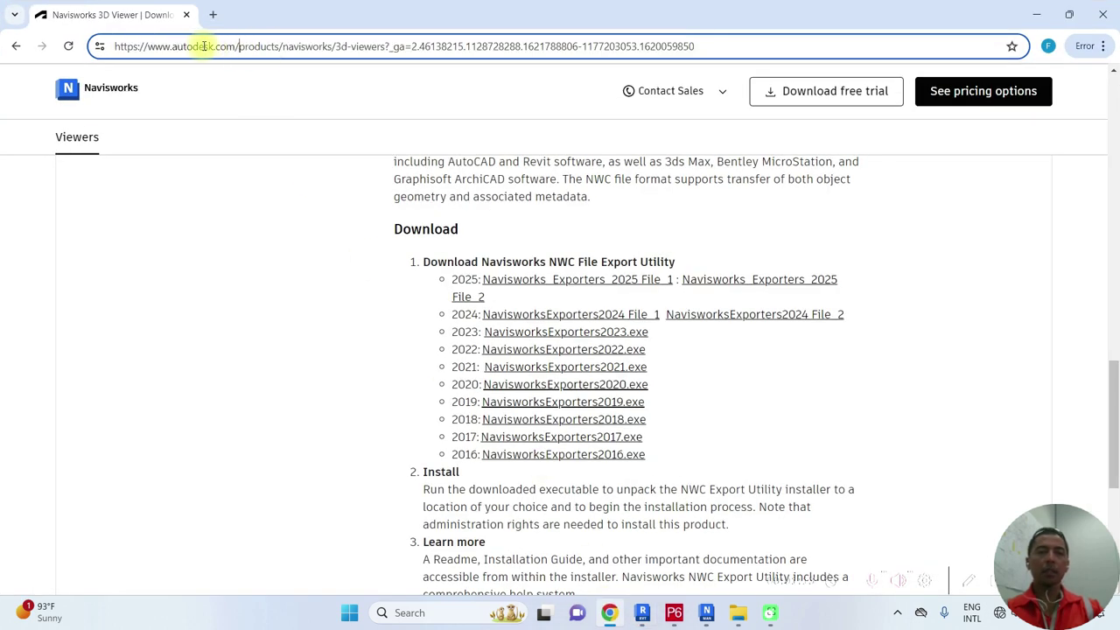
mouse_move(183, 46)
left_mouse_down()
mouse_move(686, 70)
mouse_move(715, 45)
mouse_move(100, 46)
left_mouse_up()
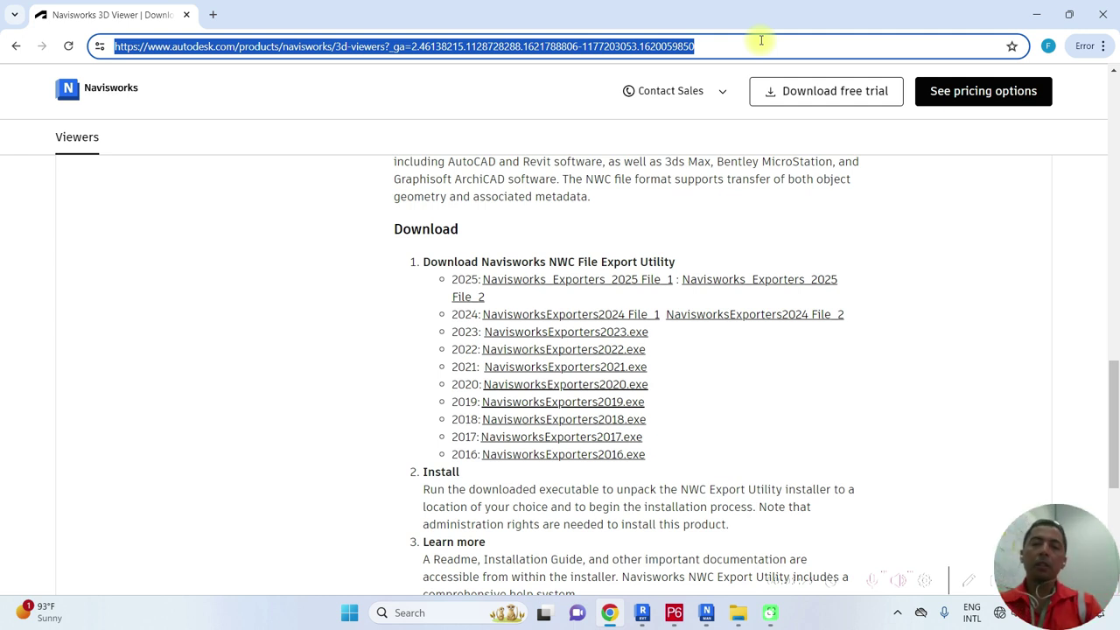
Step: Highlight the 'Download Navisworks NWC File Export Utility' heading, then clear the selection
left_click(569, 236)
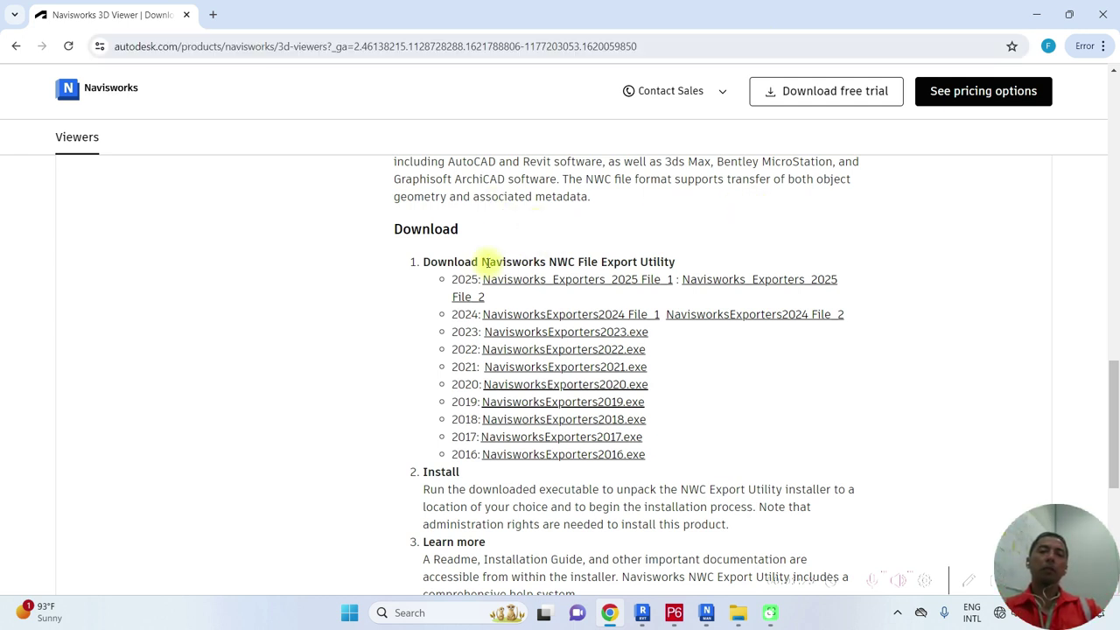
left_click_drag(482, 261, 676, 261)
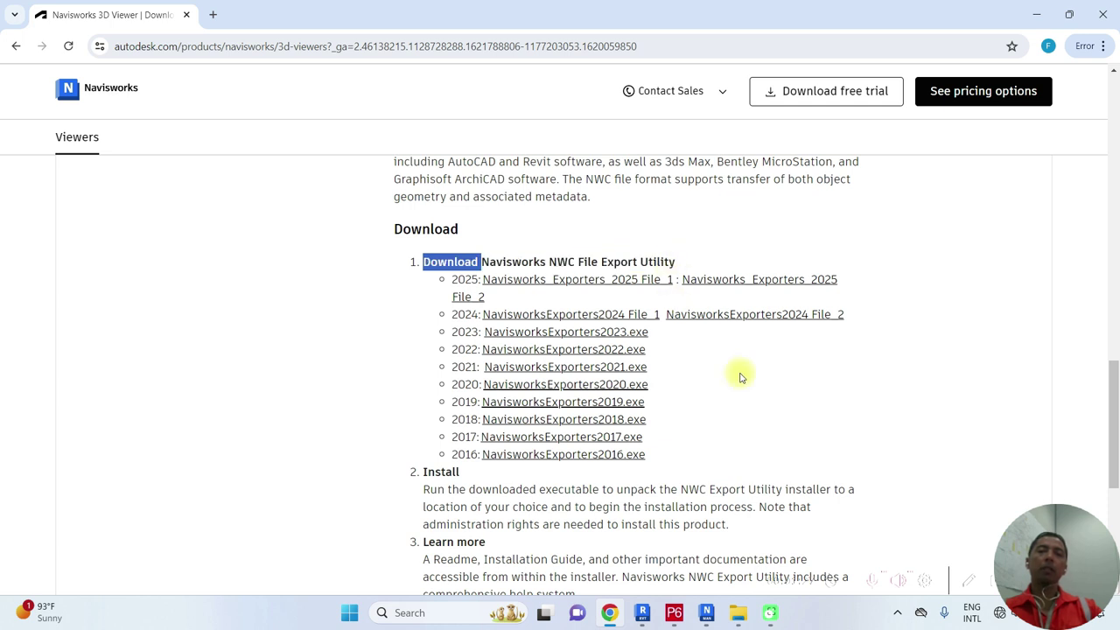
left_click(749, 412)
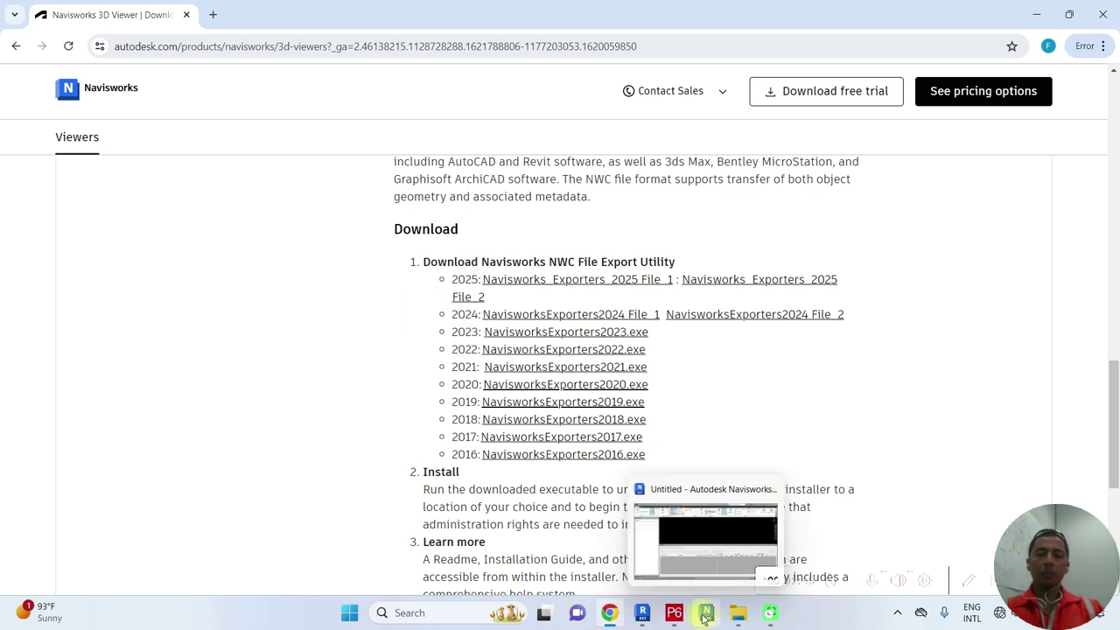
mouse_move(642, 613)
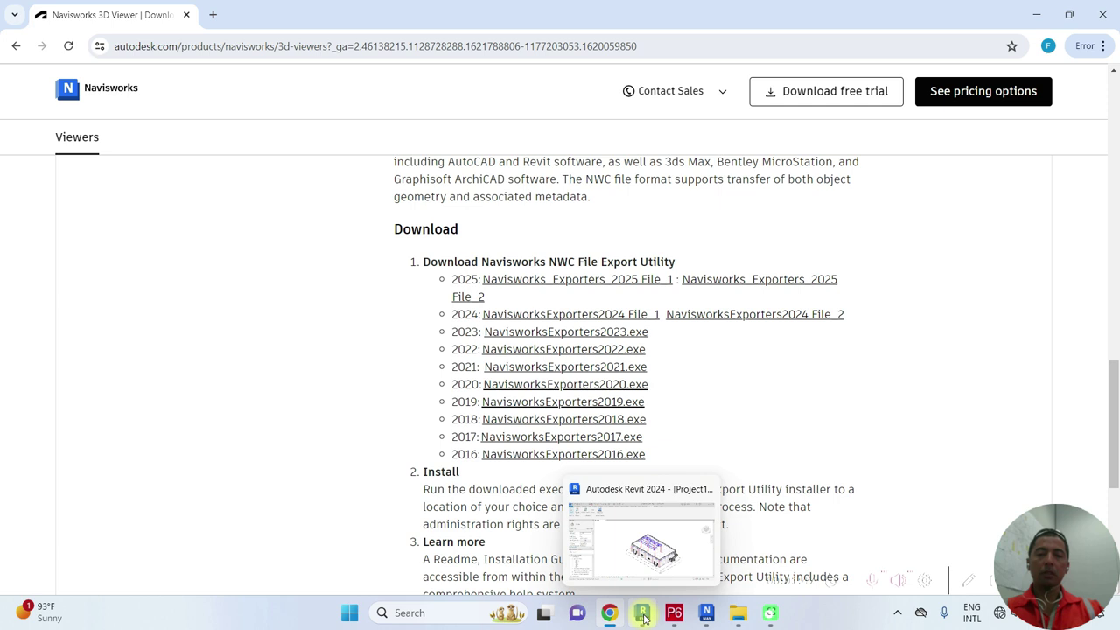
Step: Compare the Revit model, Navisworks' empty TimeLiner and the exporter download page
left_click(644, 617)
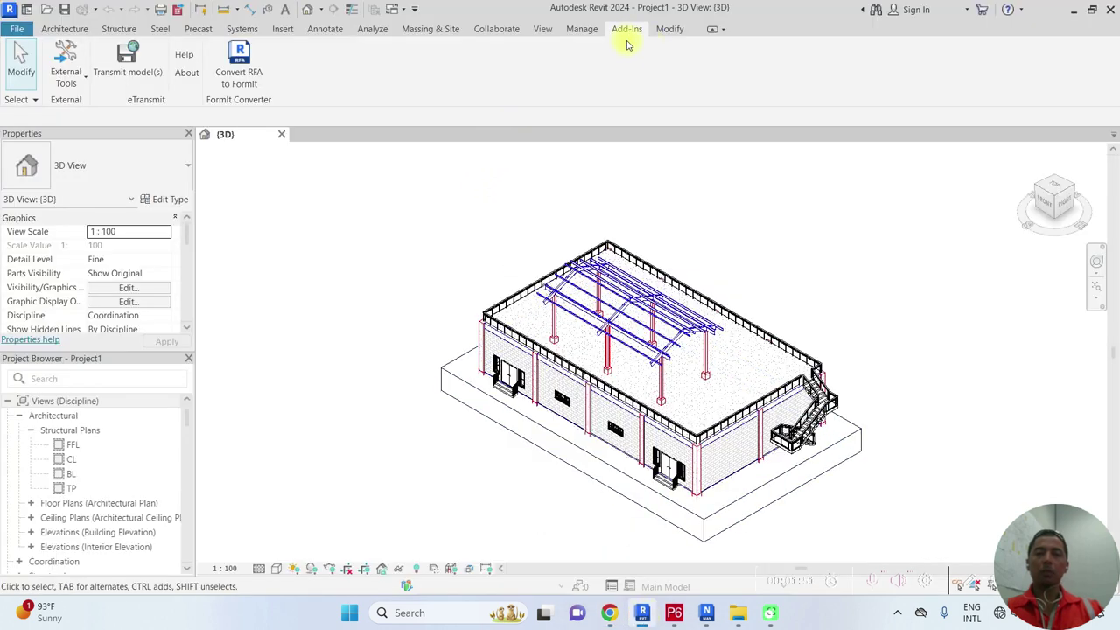
left_click(707, 618)
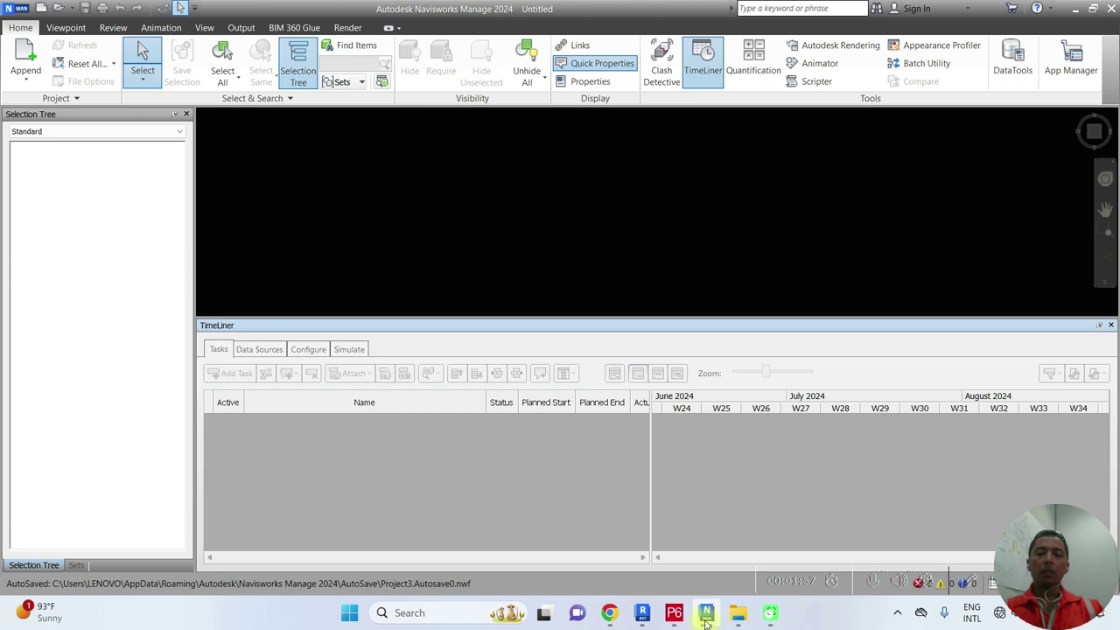
left_click(609, 612)
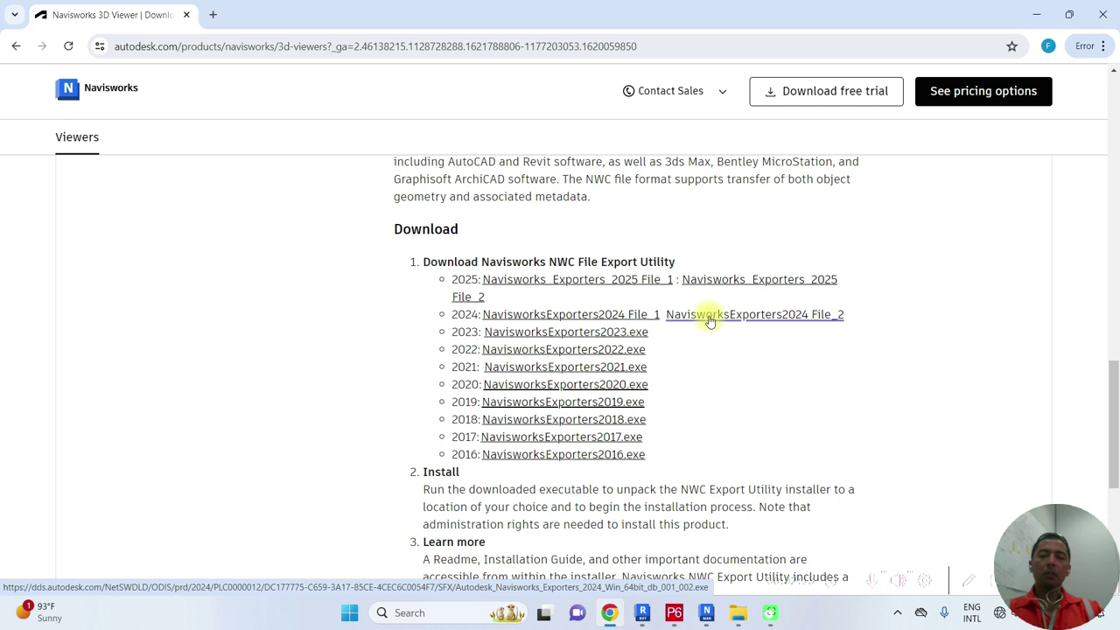
left_click(707, 615)
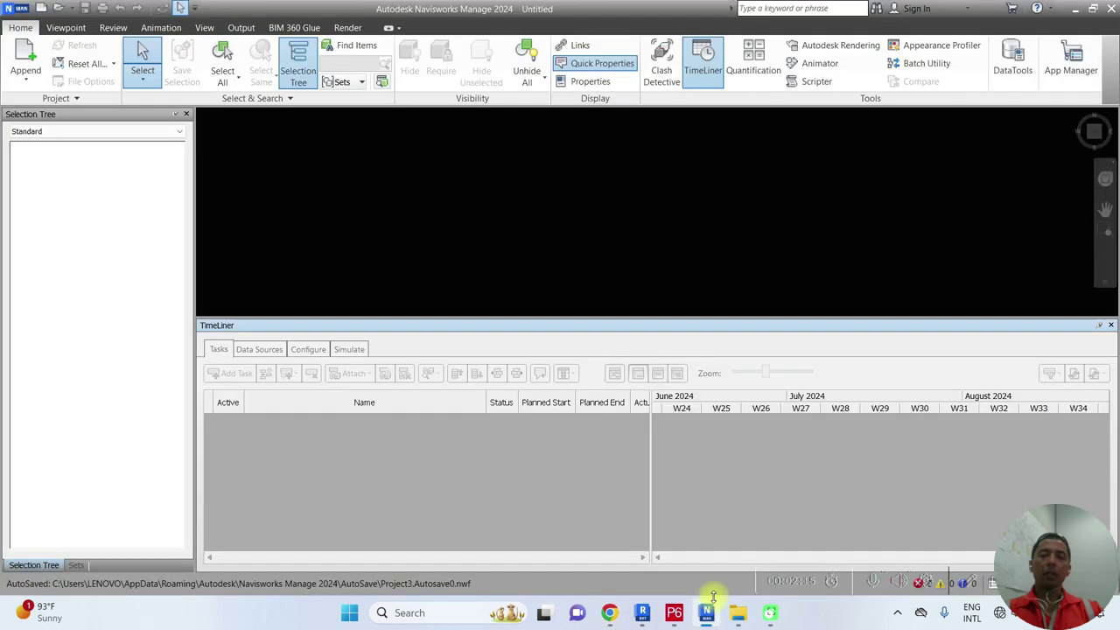
Step: Check Revit's External Tools list and the download page, ending on the Revit model
left_click(642, 615)
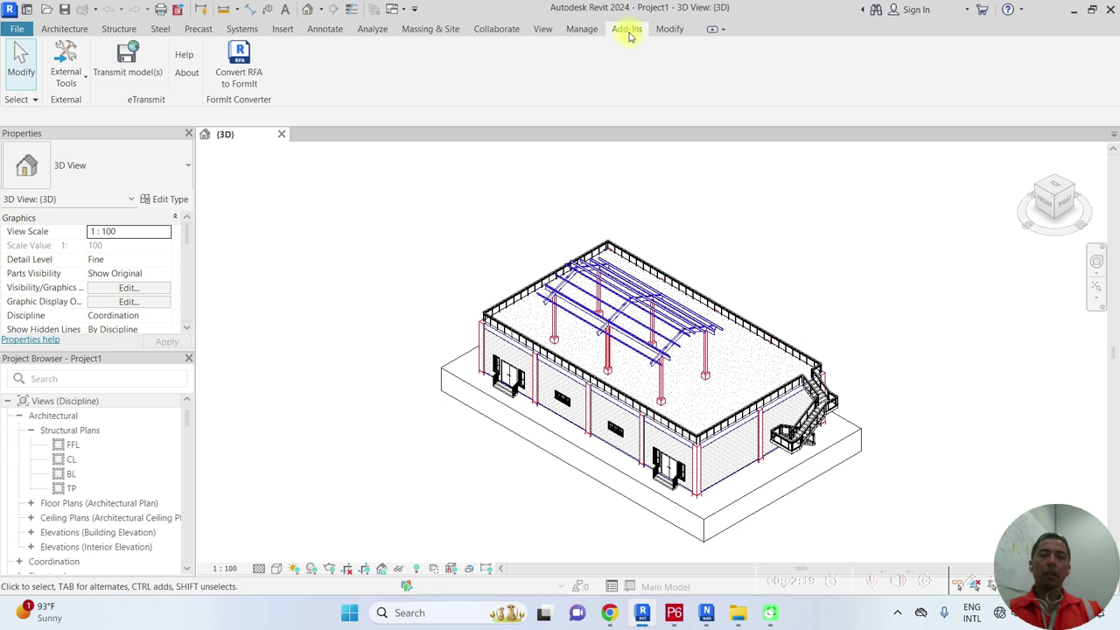
left_click(75, 82)
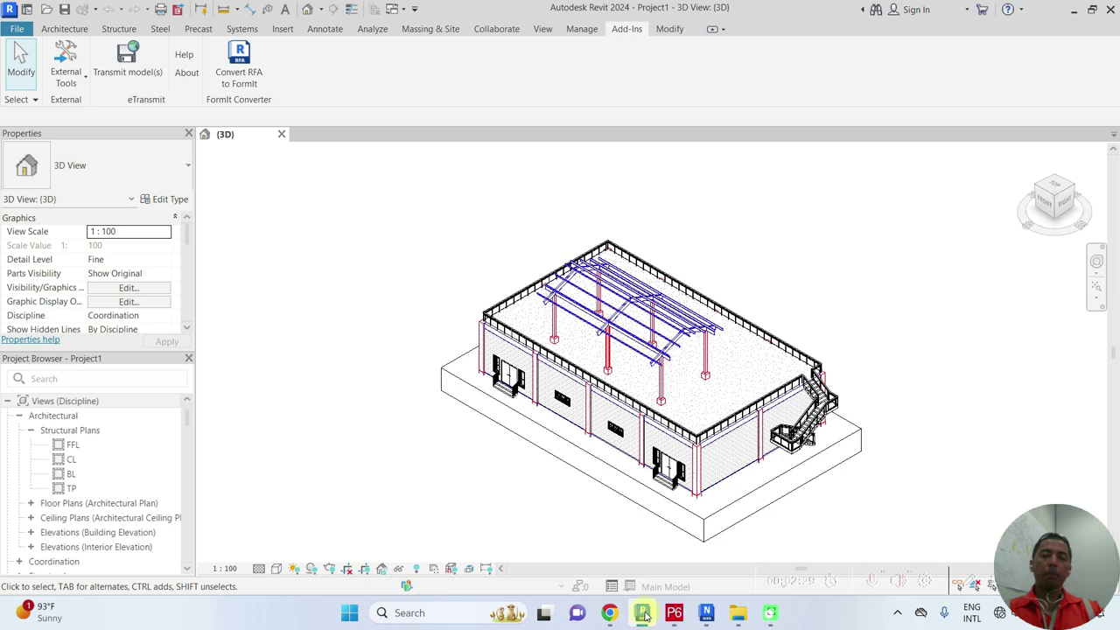
left_click(607, 617)
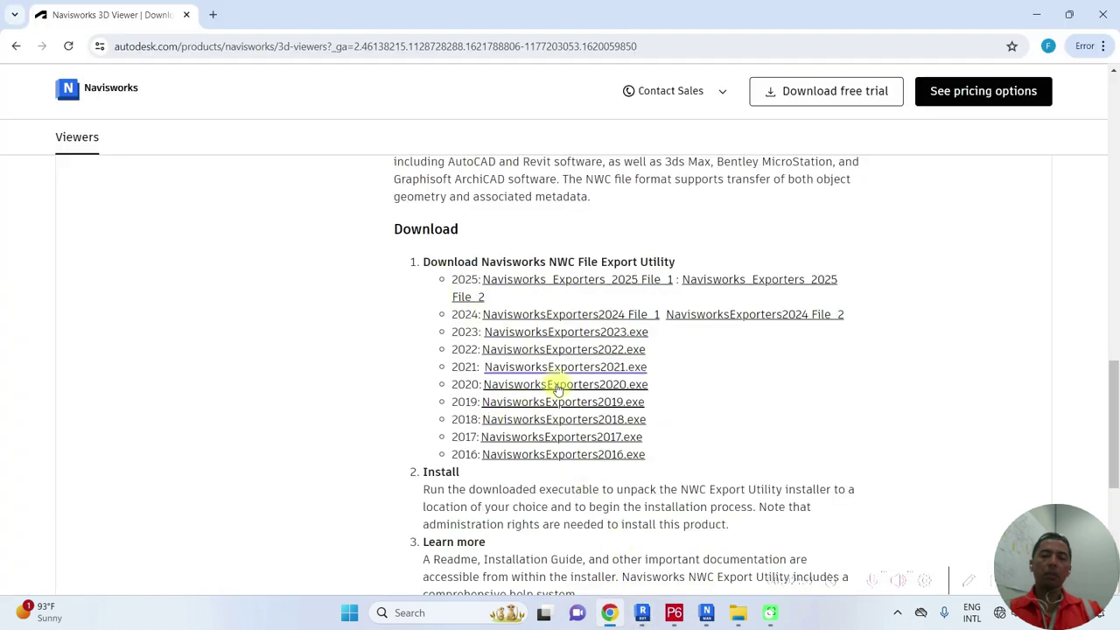
left_click(644, 615)
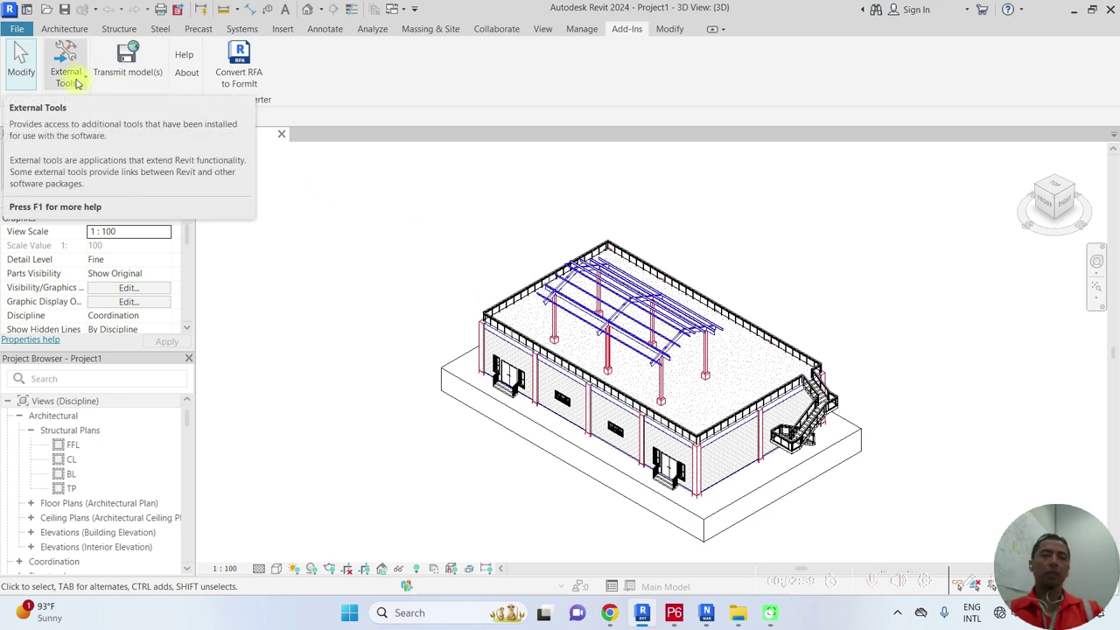
Step: Export the model through External Tools > Navisworks 2024 as convert.nwc in the navis folder
left_click(77, 82)
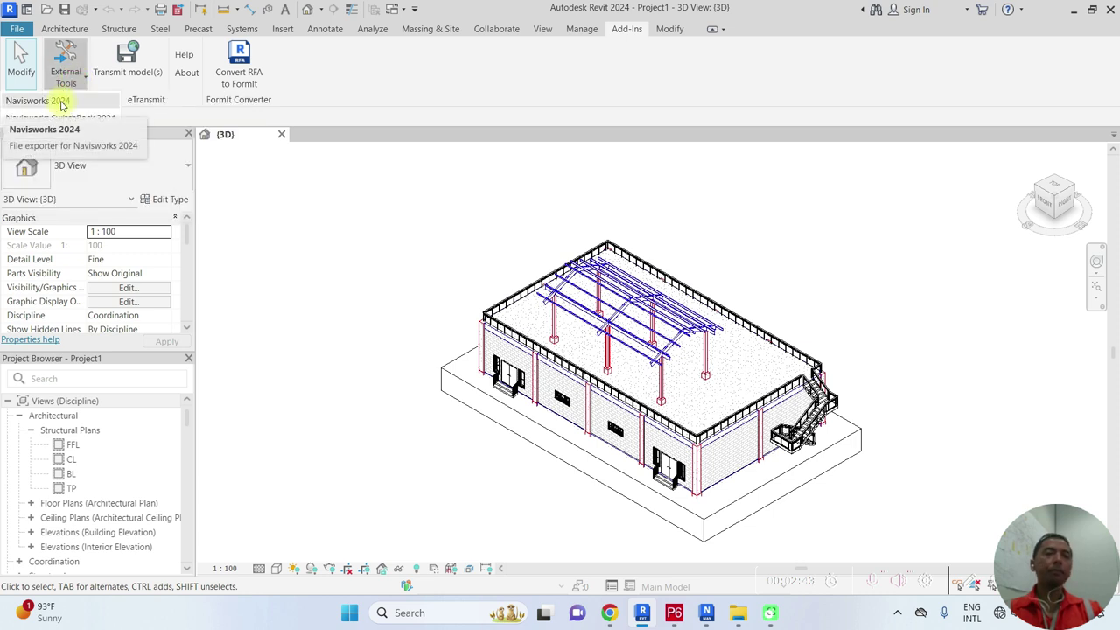
left_click(61, 101)
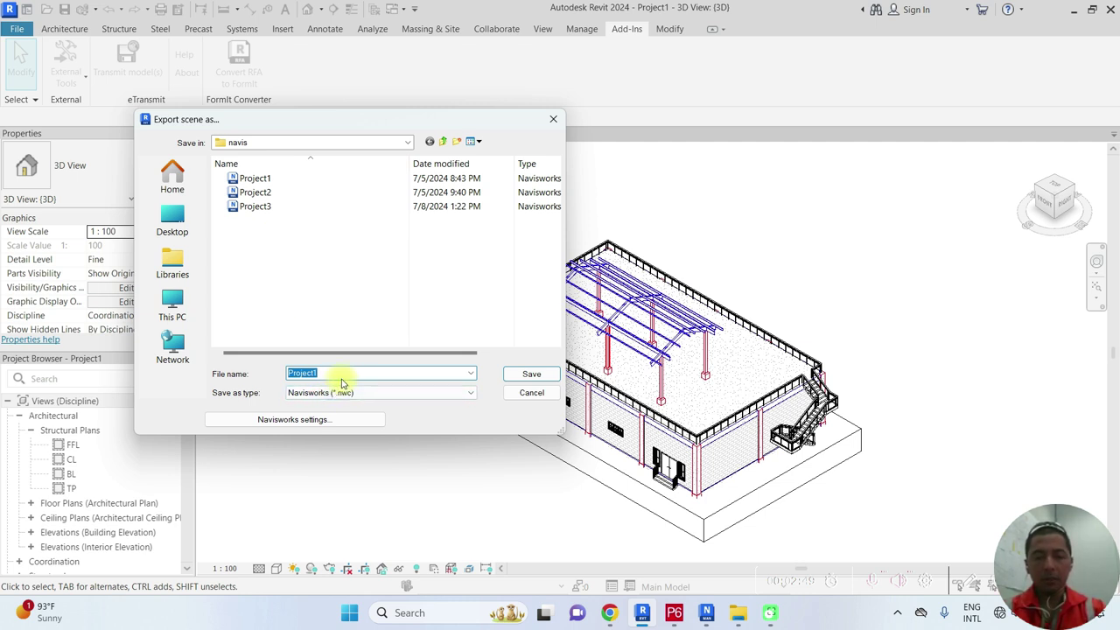
type("conversion")
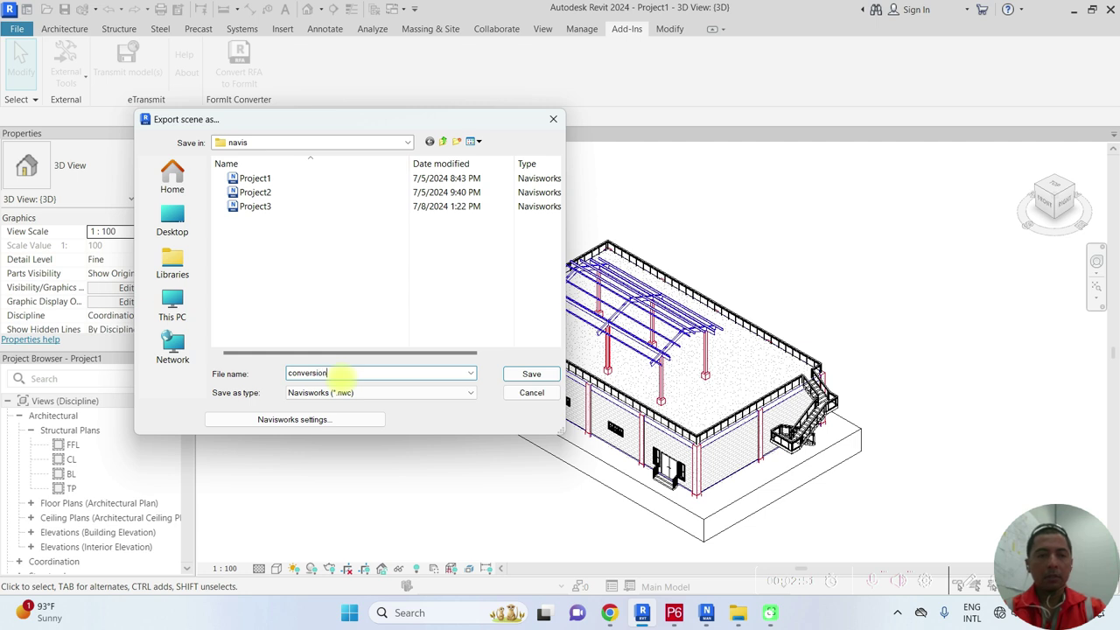
key("BackSpace")
key("BackSpace")
key("BackSpace")
key("BackSpace")
type("t")
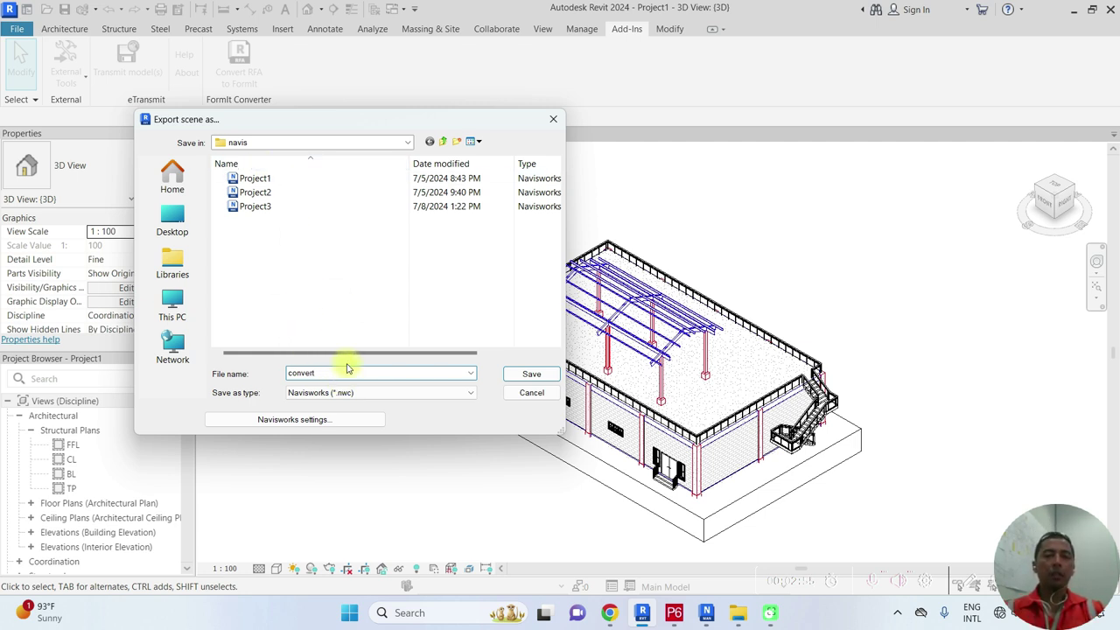
left_click(356, 393)
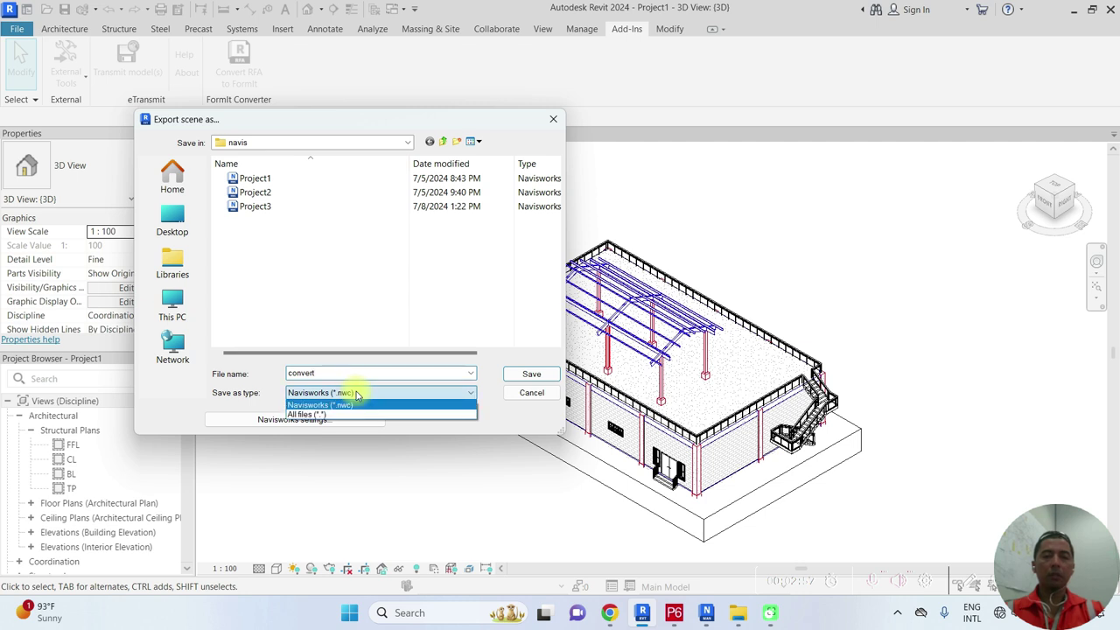
left_click(531, 374)
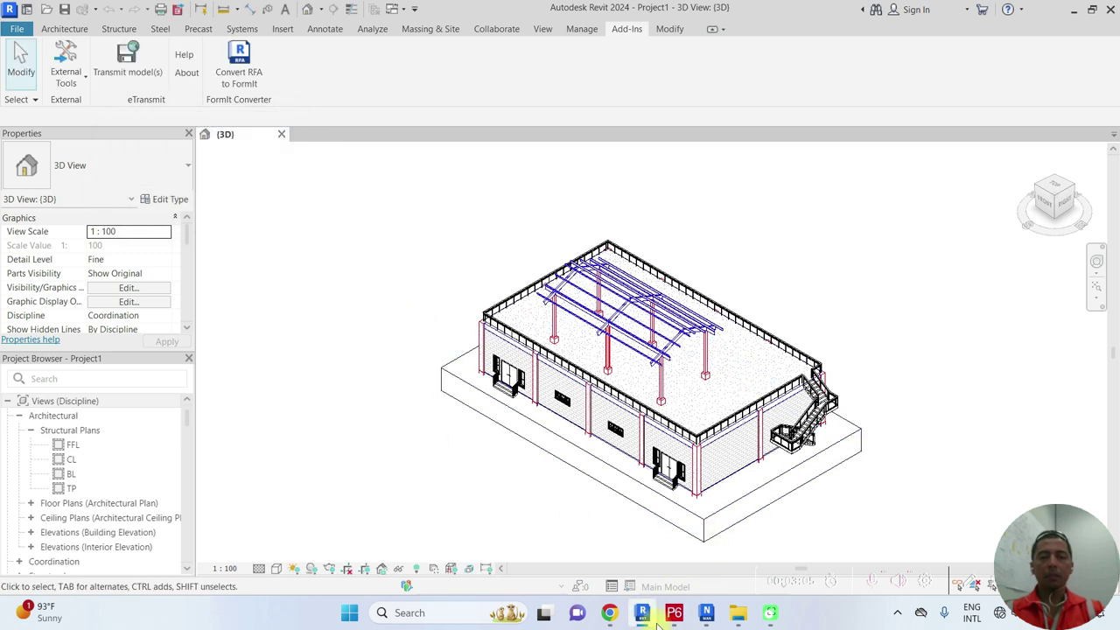
Step: In Navisworks, open convert.nwc from the navis folder with the Navisworks Cache (*.nwc) filter
left_click(708, 615)
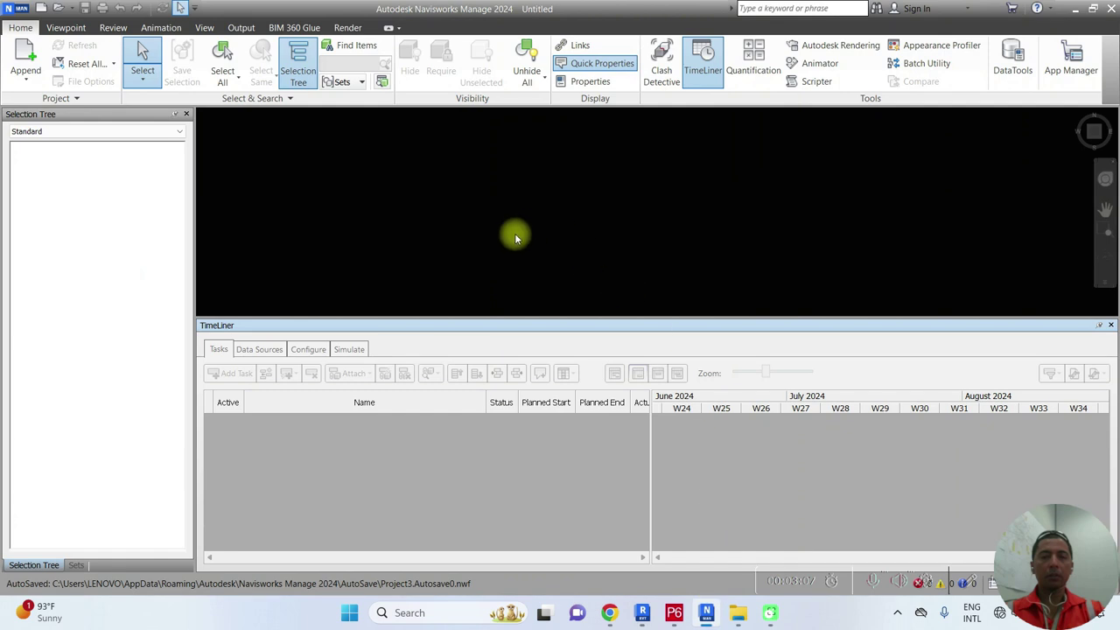
left_click(59, 9)
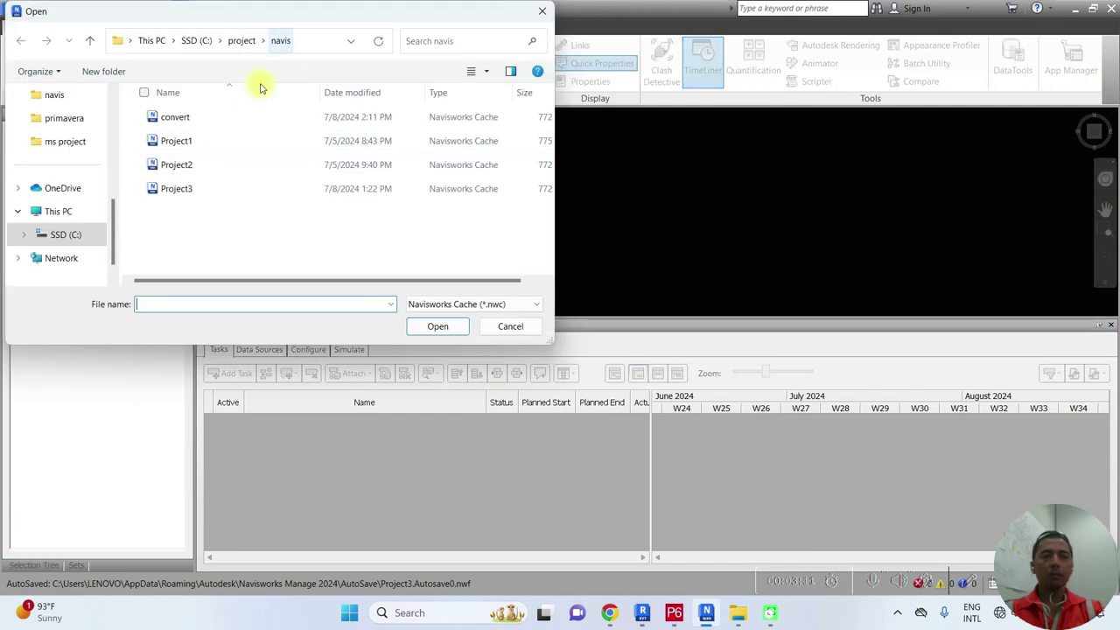
left_click(176, 115)
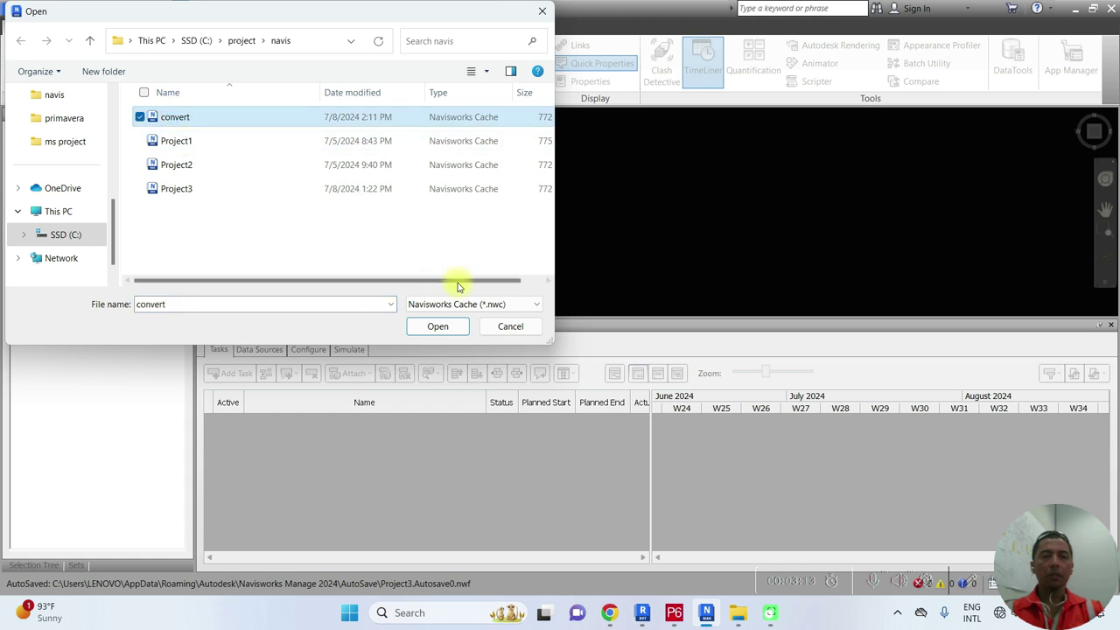
left_click(507, 308)
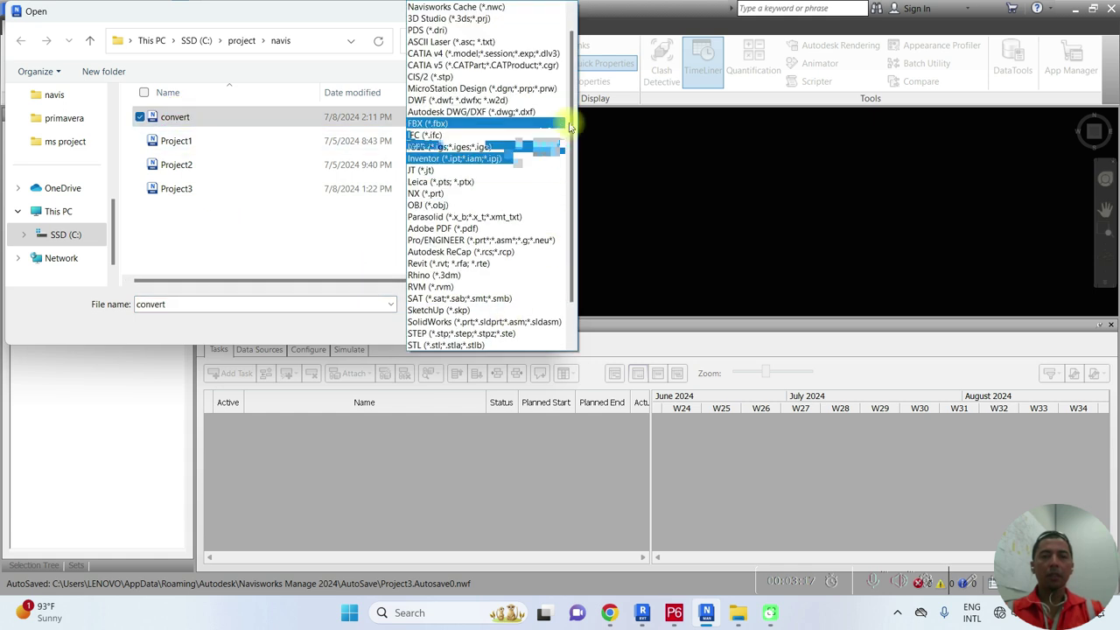
scroll(569, 109, "up", 1)
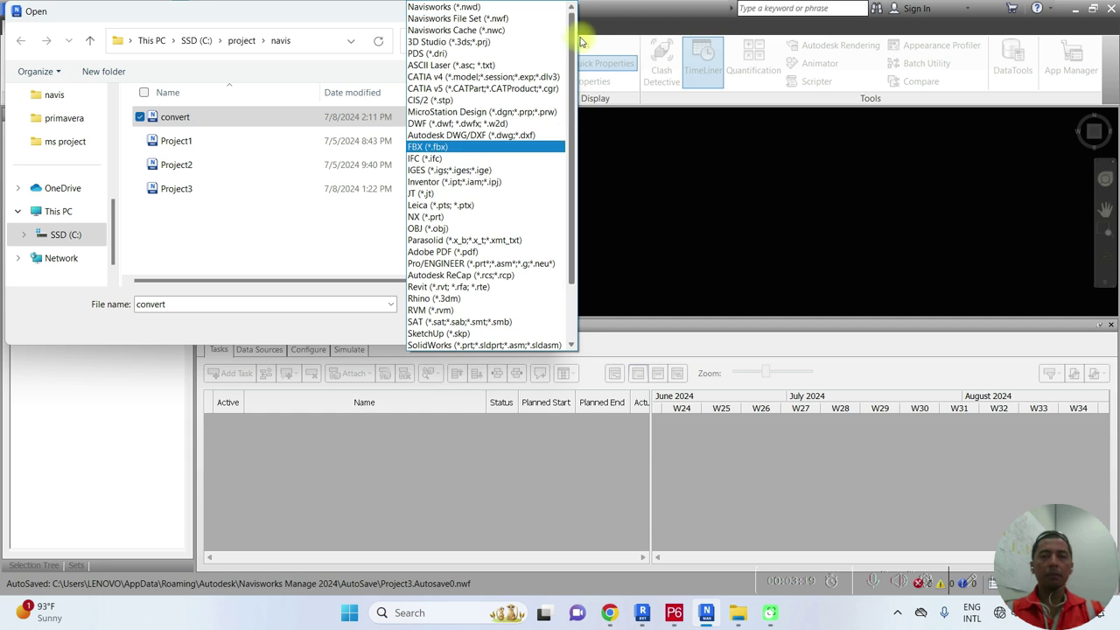
left_click(512, 30)
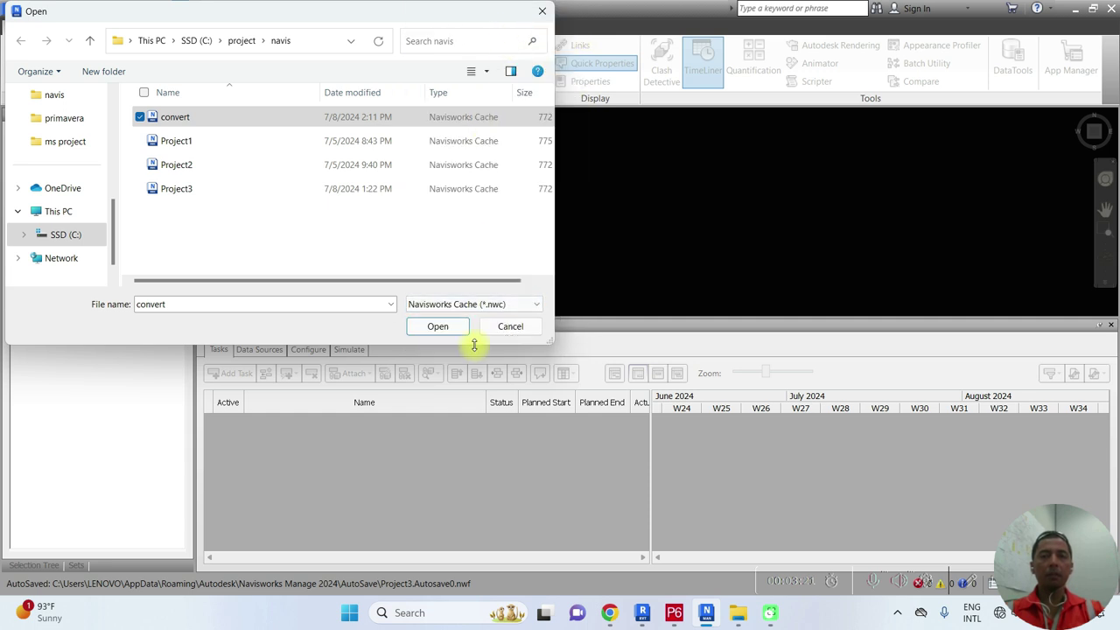
left_click(438, 327)
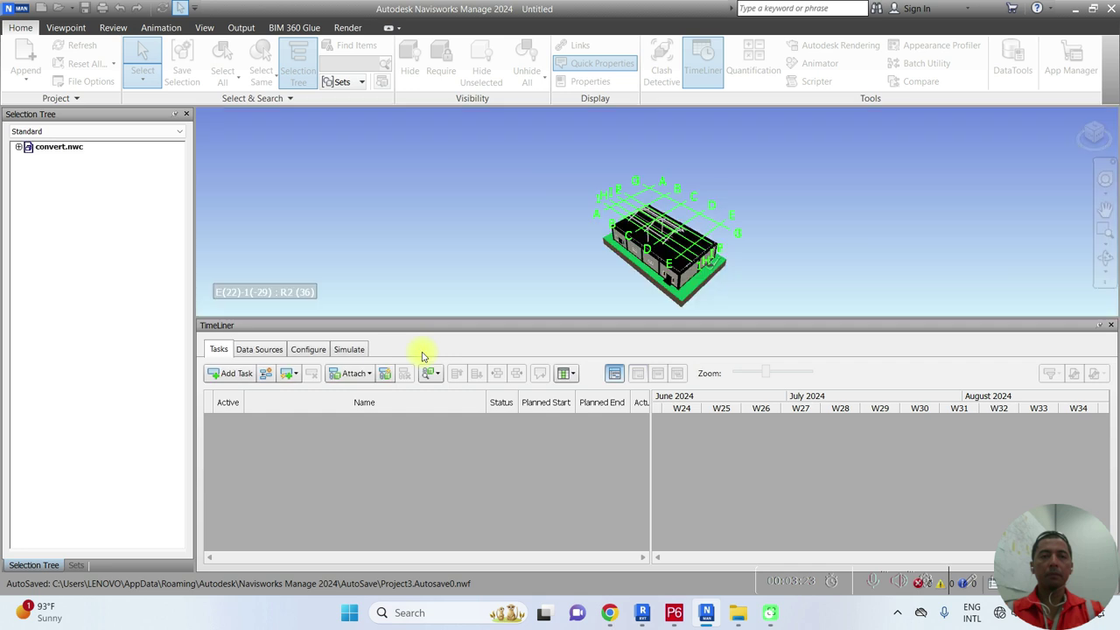
Step: Enlarge the model view and expand the Pad level to select its structural columns
scroll(743, 304, "up", 2)
scroll(743, 304, "up", 3)
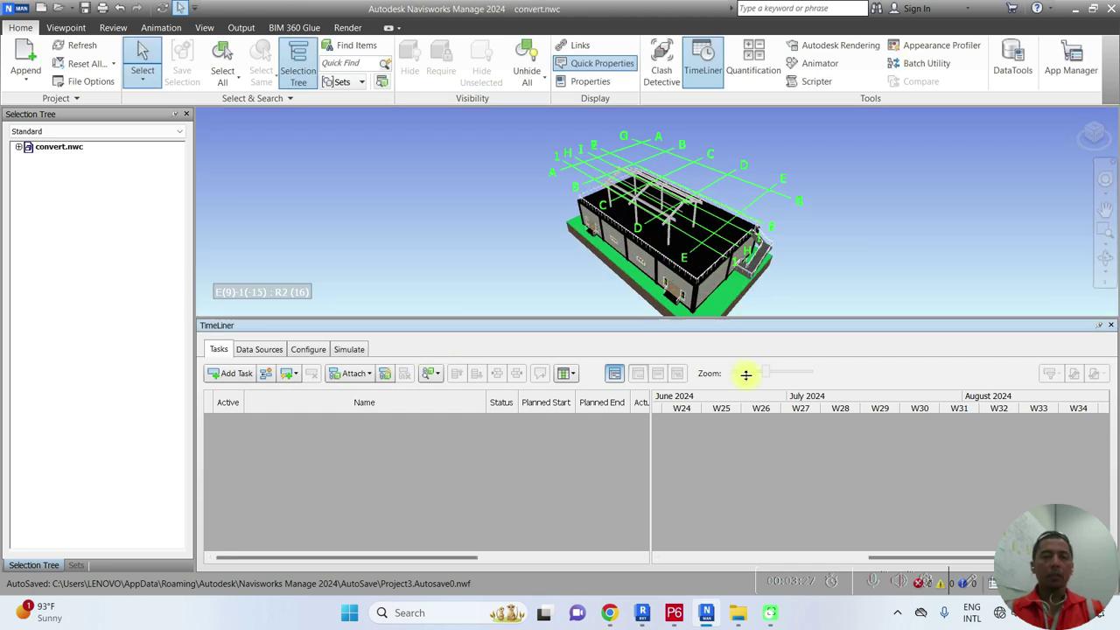
left_click_drag(746, 374, 744, 377)
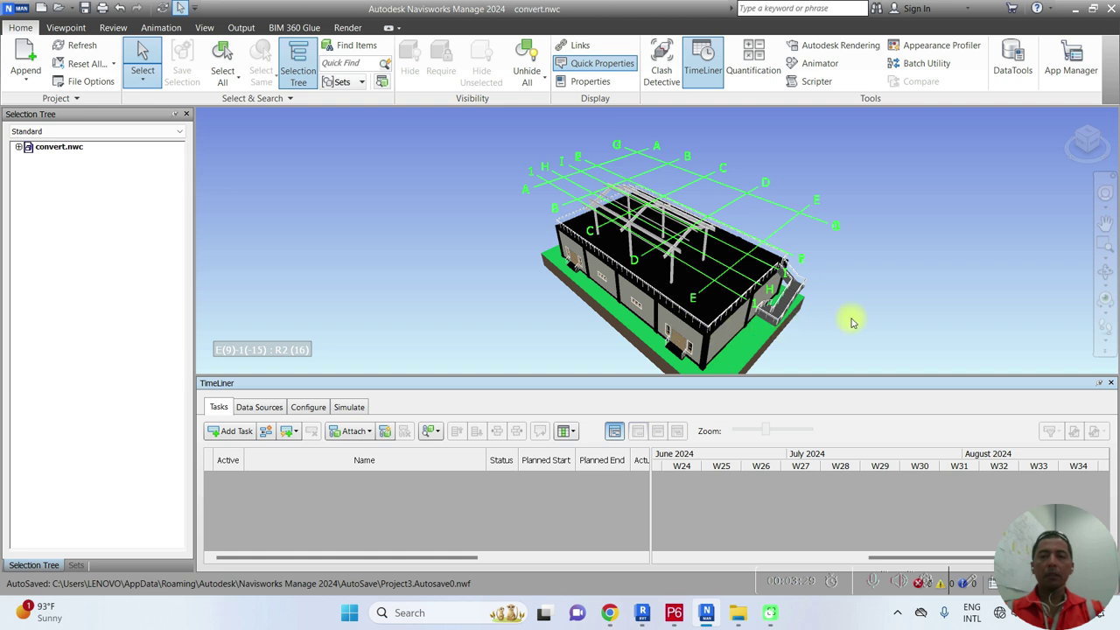
scroll(583, 155, "down", 3)
scroll(669, 334, "up", 1)
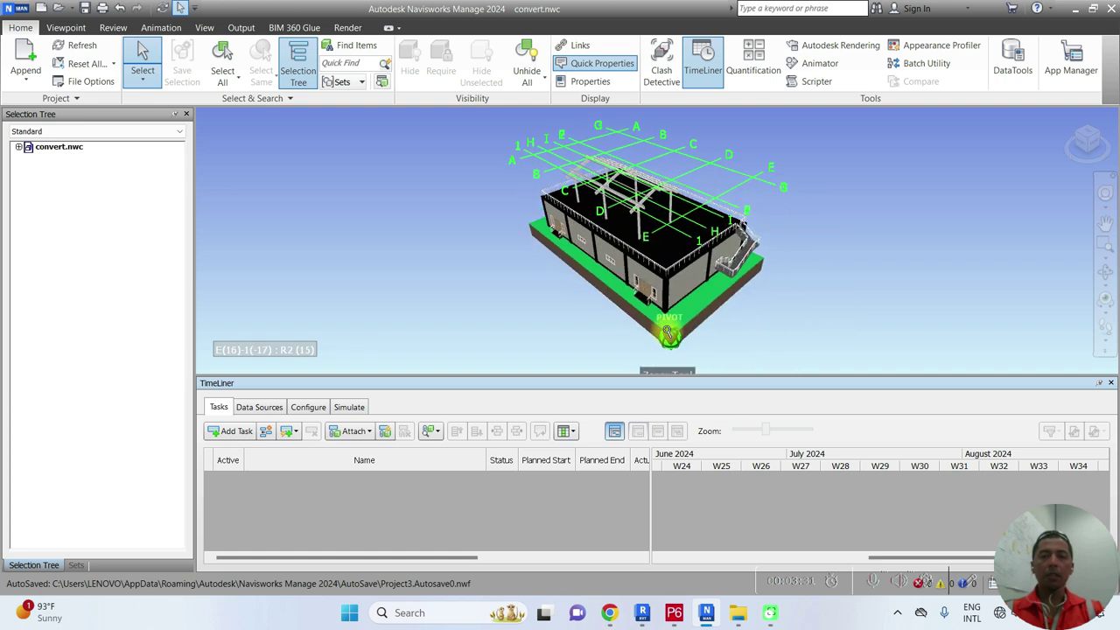
scroll(537, 240, "up", 1)
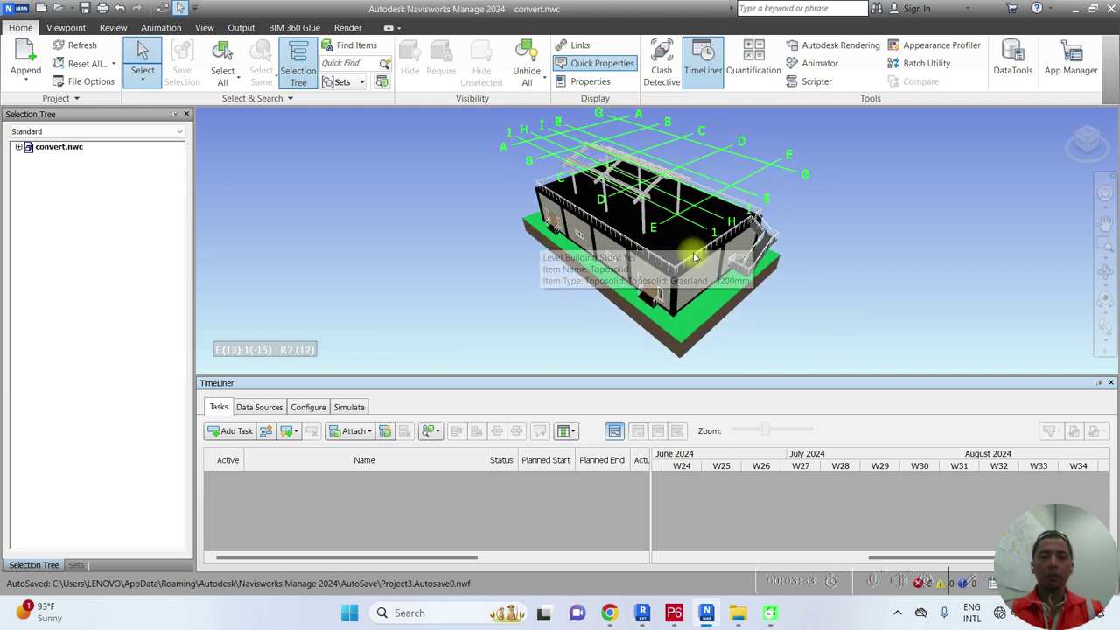
scroll(694, 257, "up", 2)
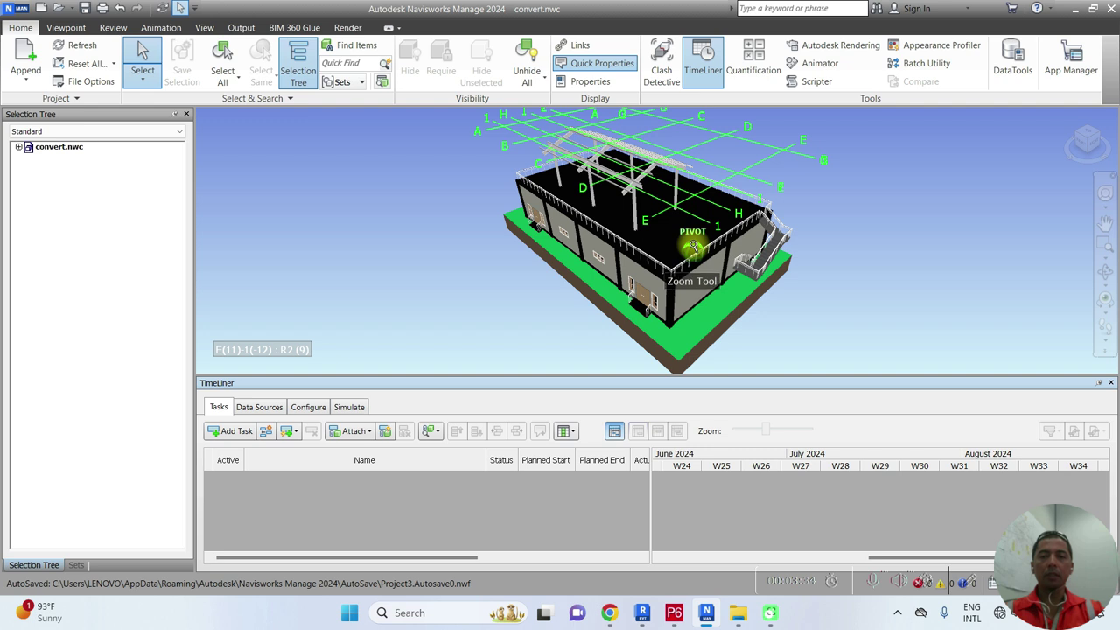
left_click(18, 147)
left_click(31, 158)
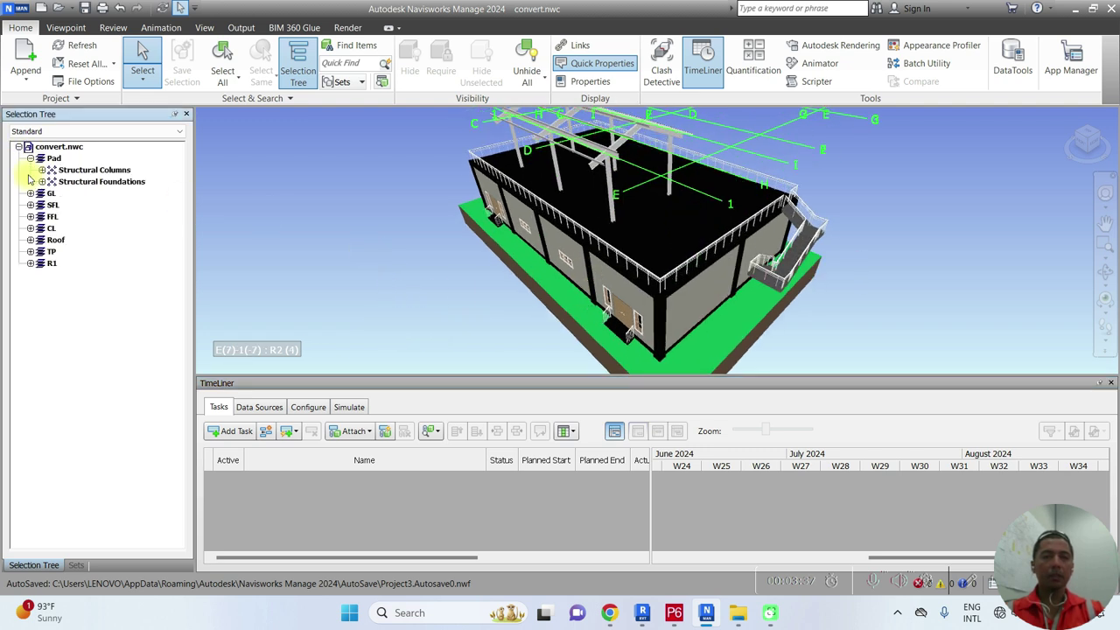
left_click(42, 169)
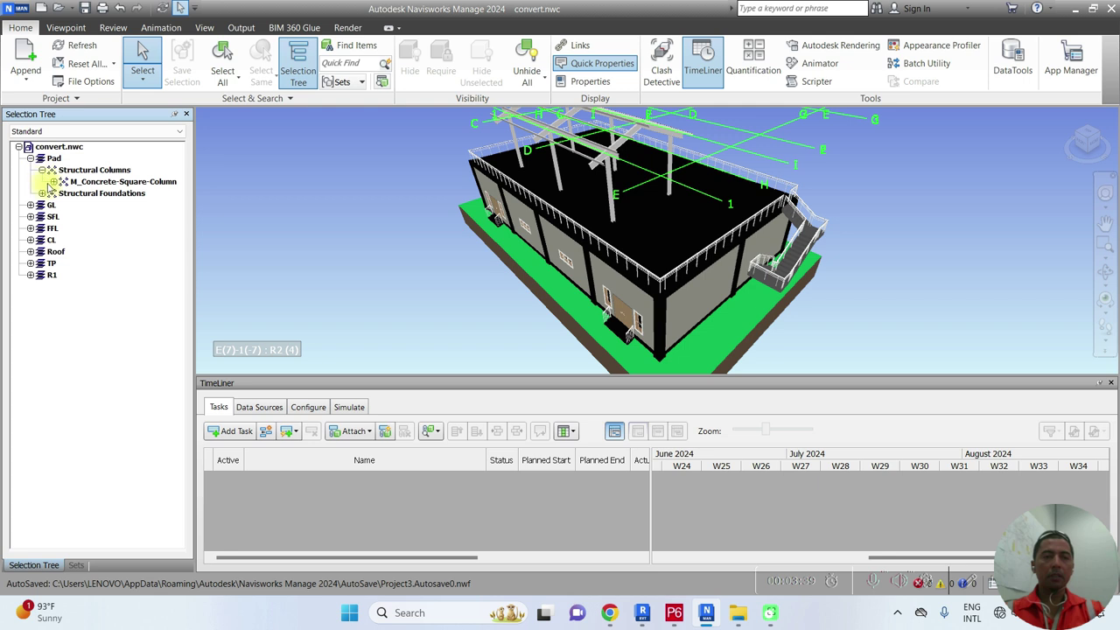
left_click(78, 170)
left_click(87, 181)
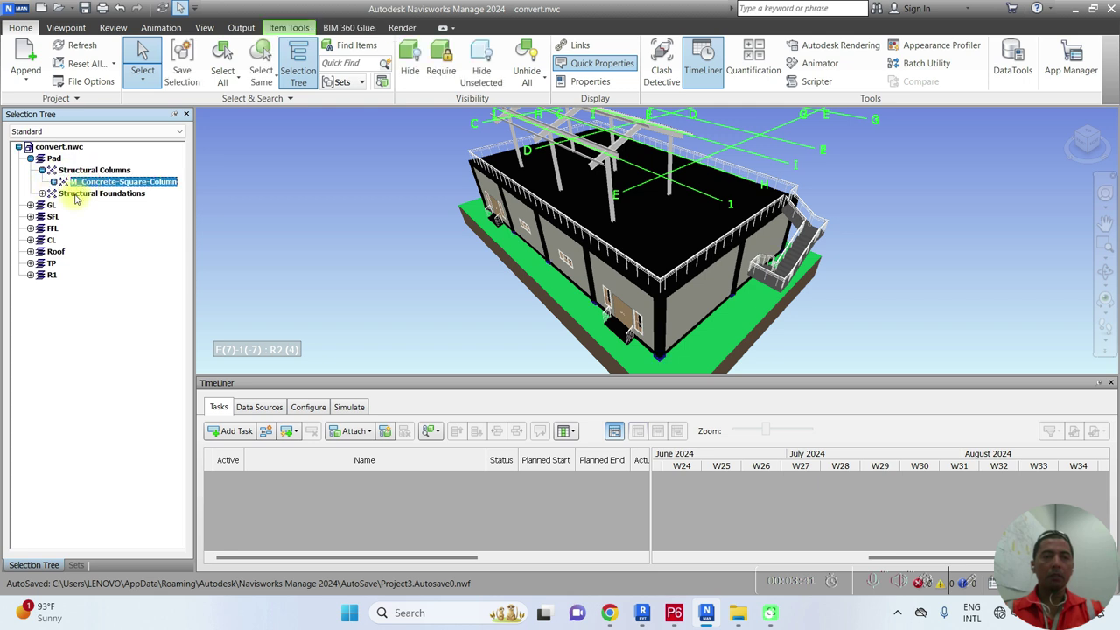
Step: Expand the GL and FFL levels, highlighting Railings and the Assembled Stair, then select Pad
left_click(31, 204)
left_click(73, 218)
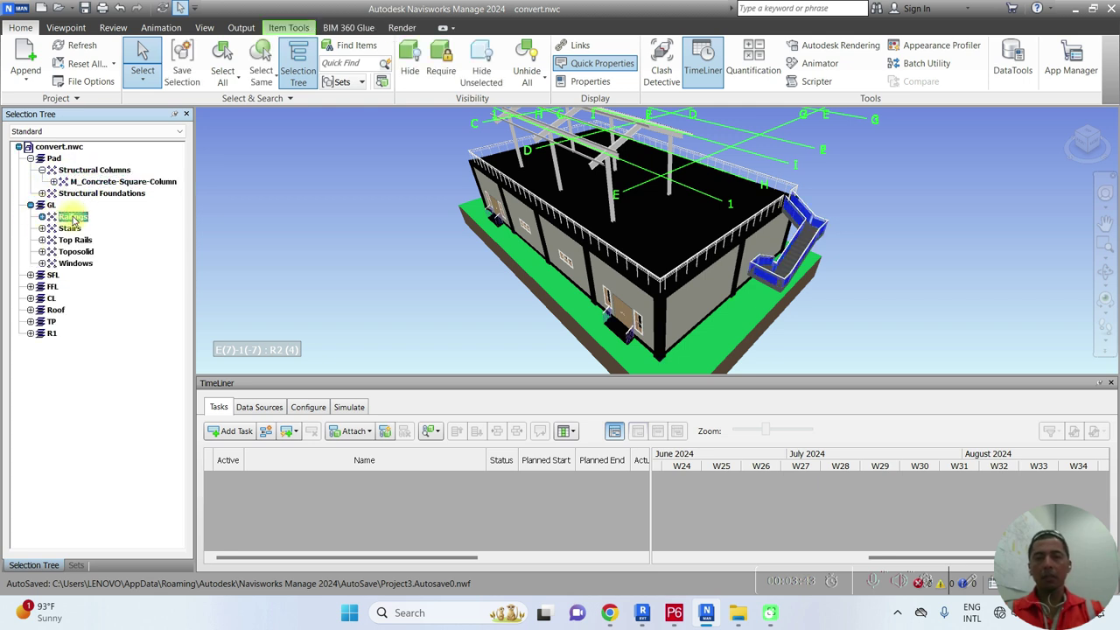
left_click(41, 229)
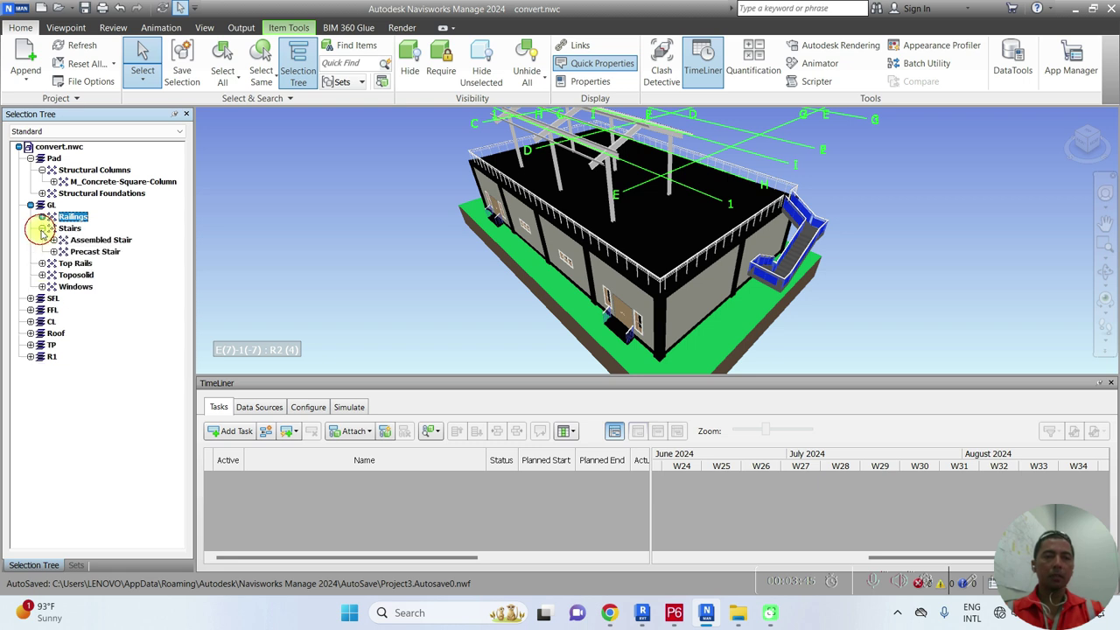
left_click(96, 240)
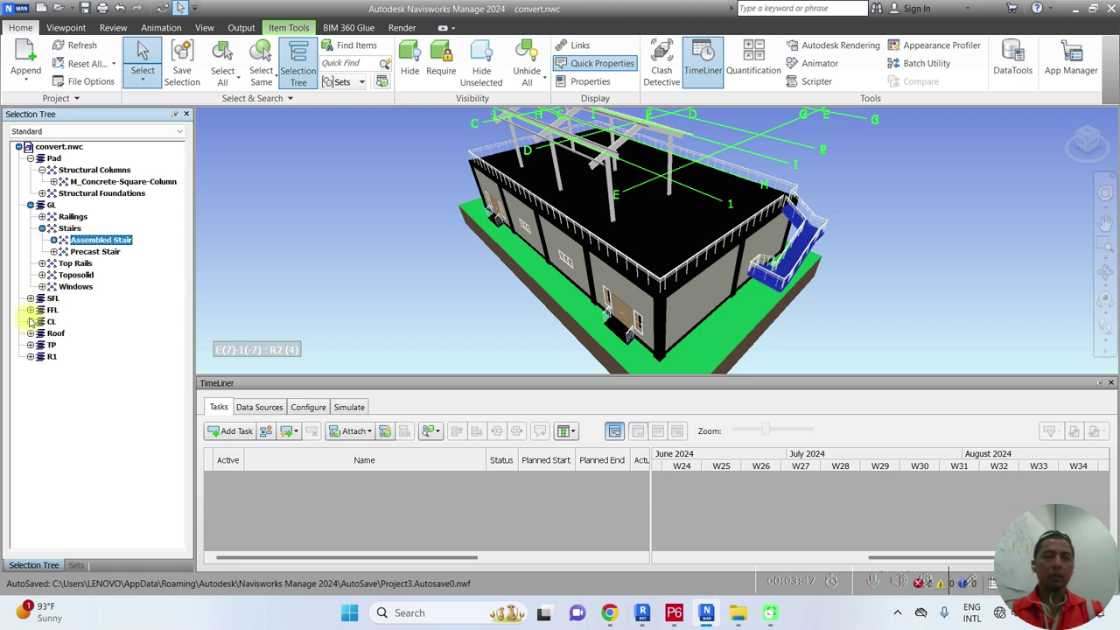
left_click(31, 310)
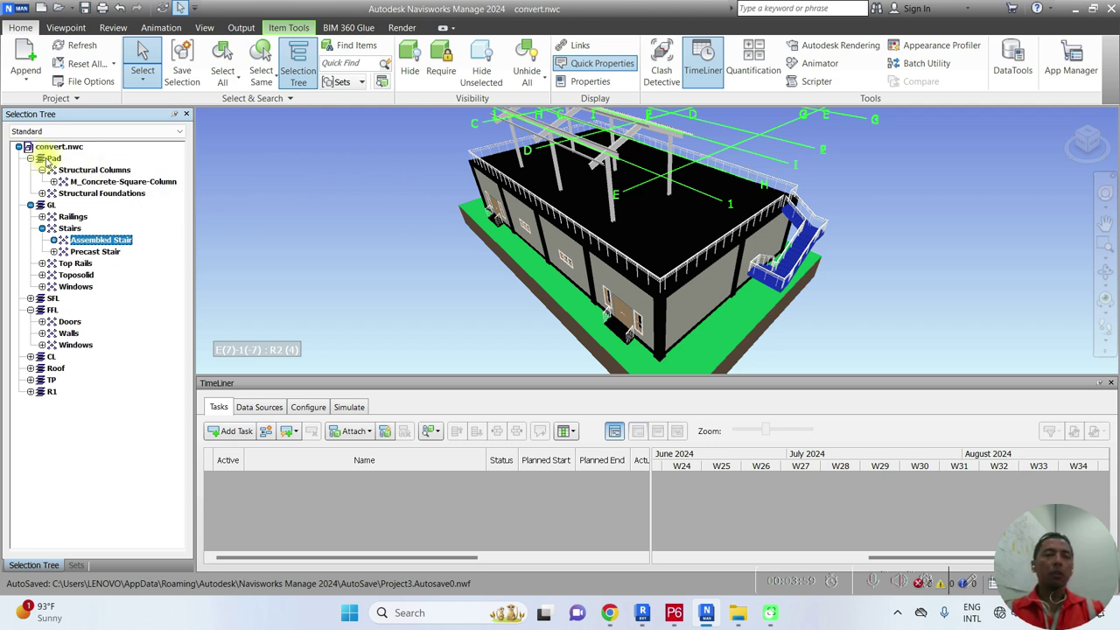
left_click(50, 161)
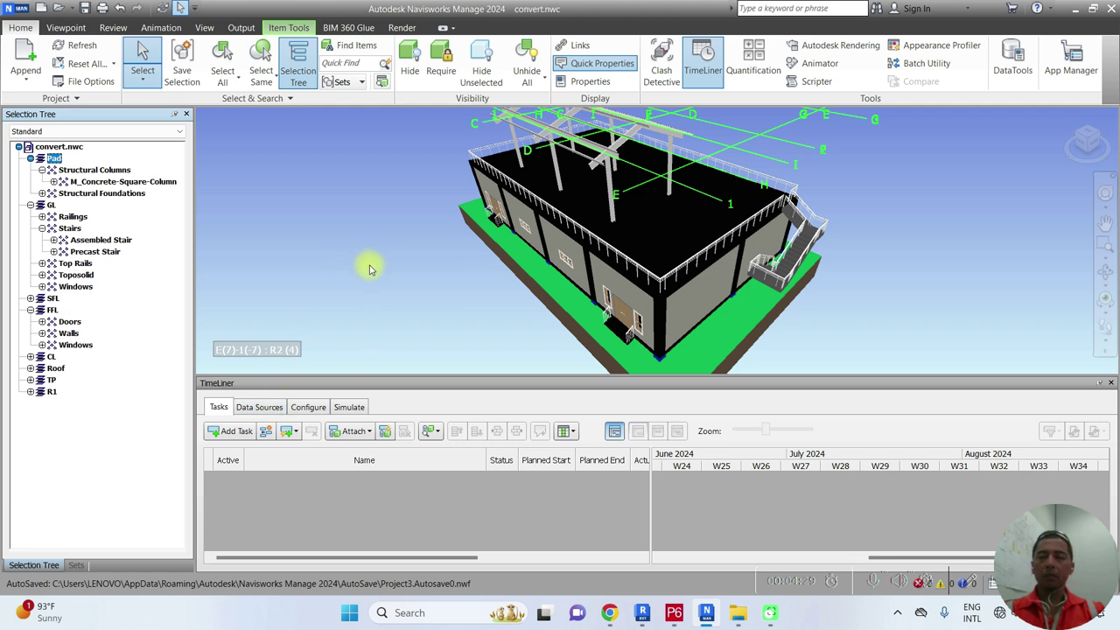
Step: Review TimeLiner's Add data source formats, including MPX, then switch to Primavera P6
left_click(255, 411)
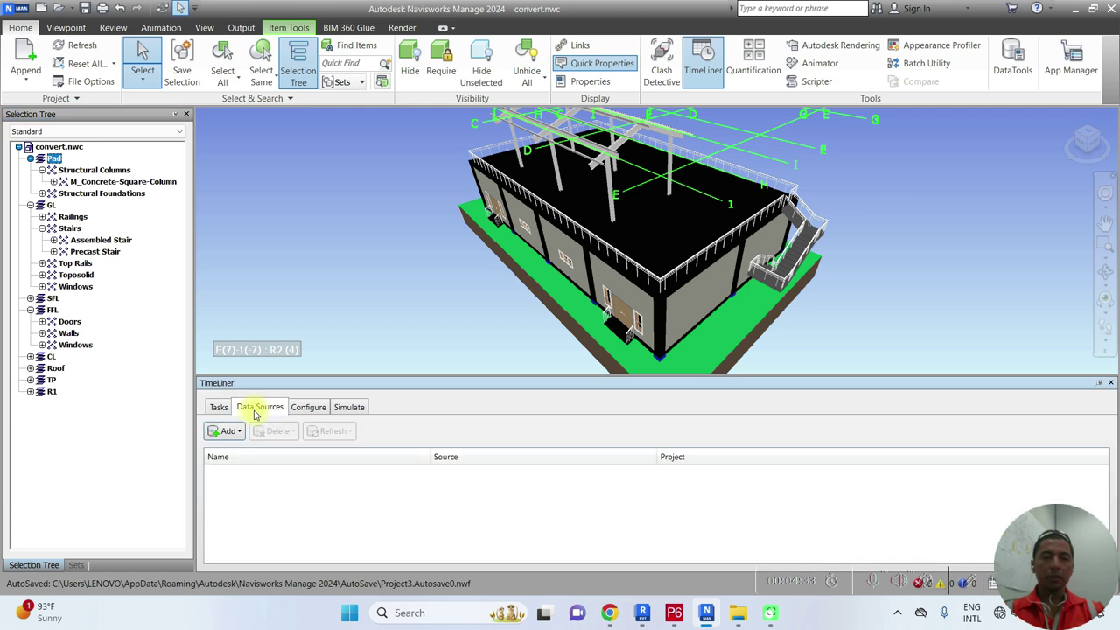
left_click(226, 433)
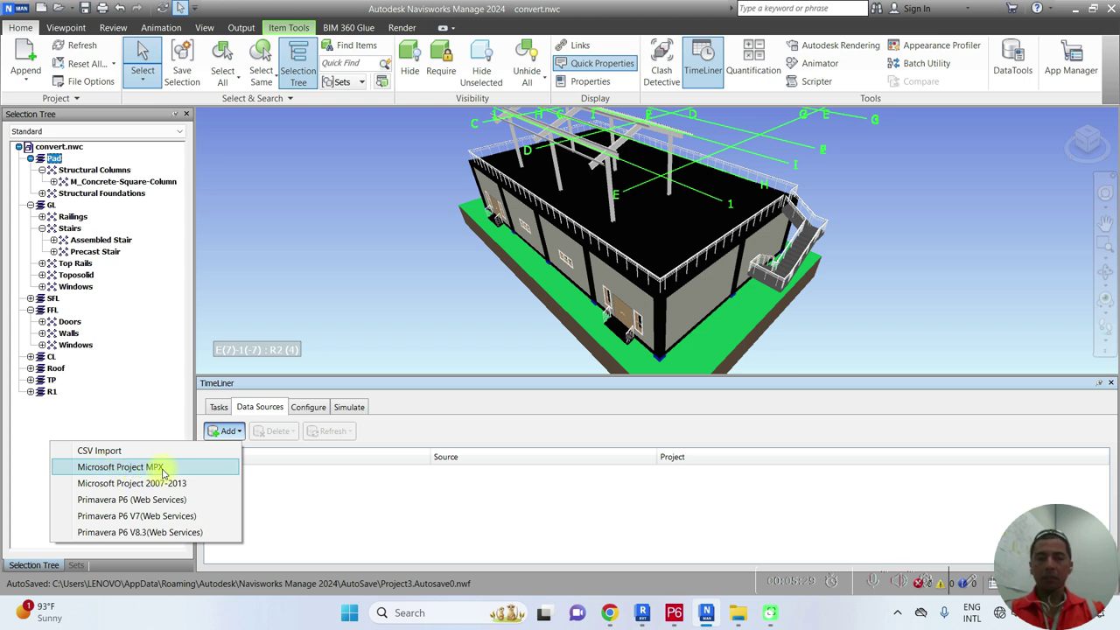
left_click(408, 300)
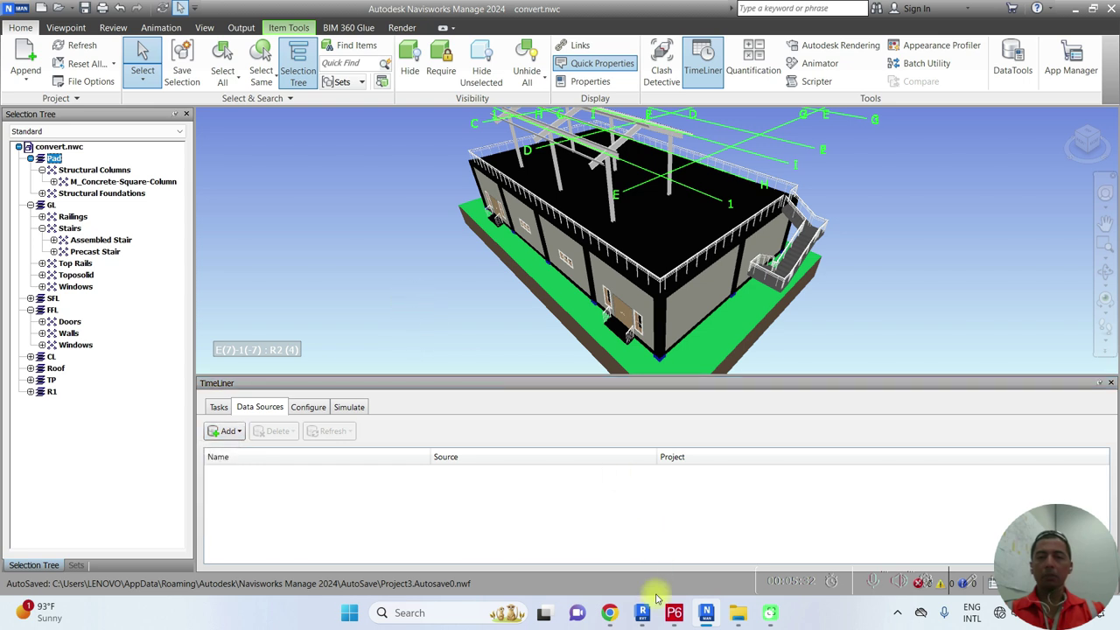
left_click(673, 615)
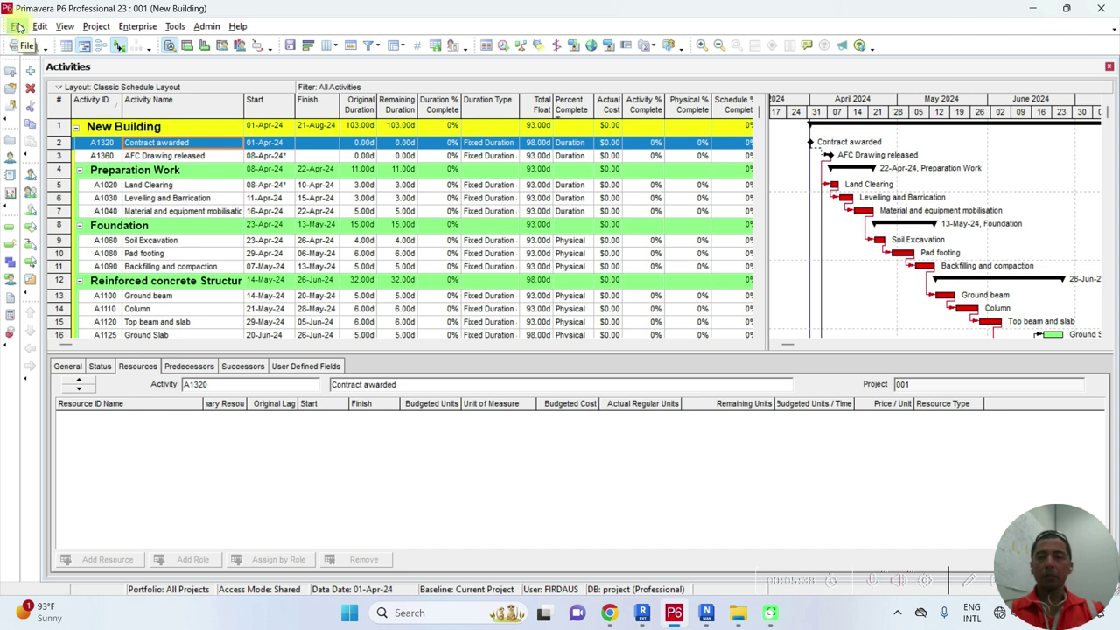
Step: Start a Microsoft Project MPX export of the New Building schedule
left_click(17, 26)
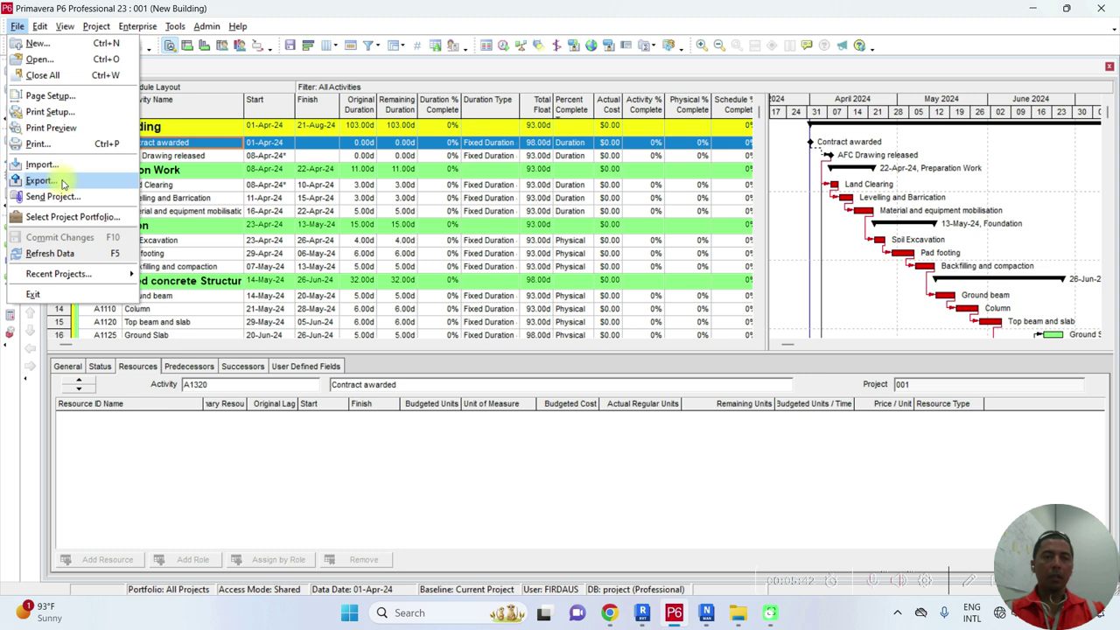
left_click(62, 181)
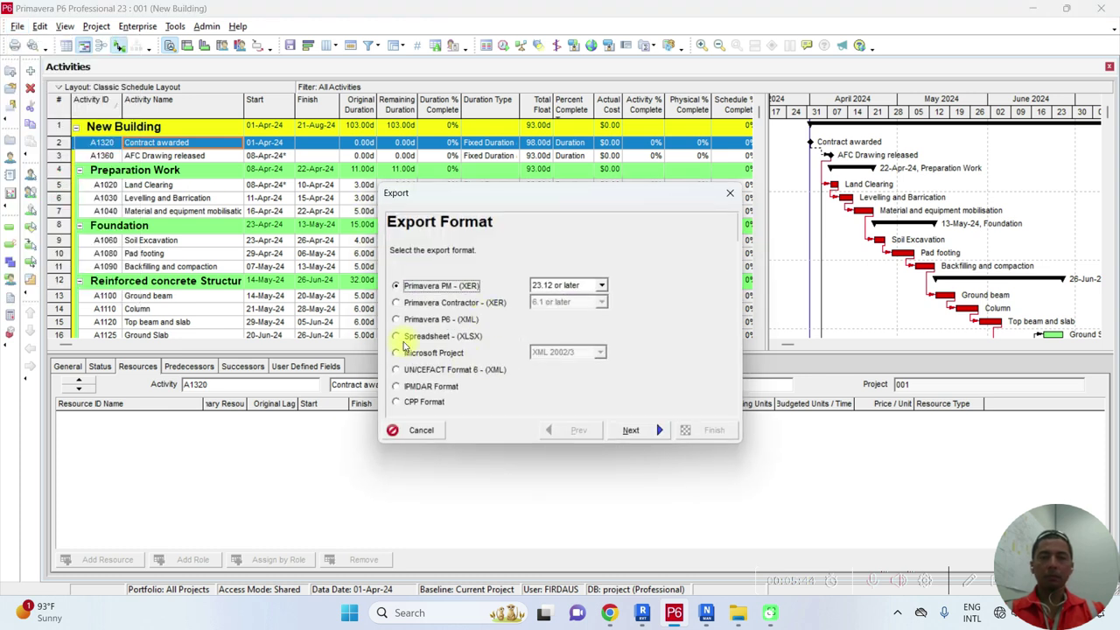
left_click(436, 354)
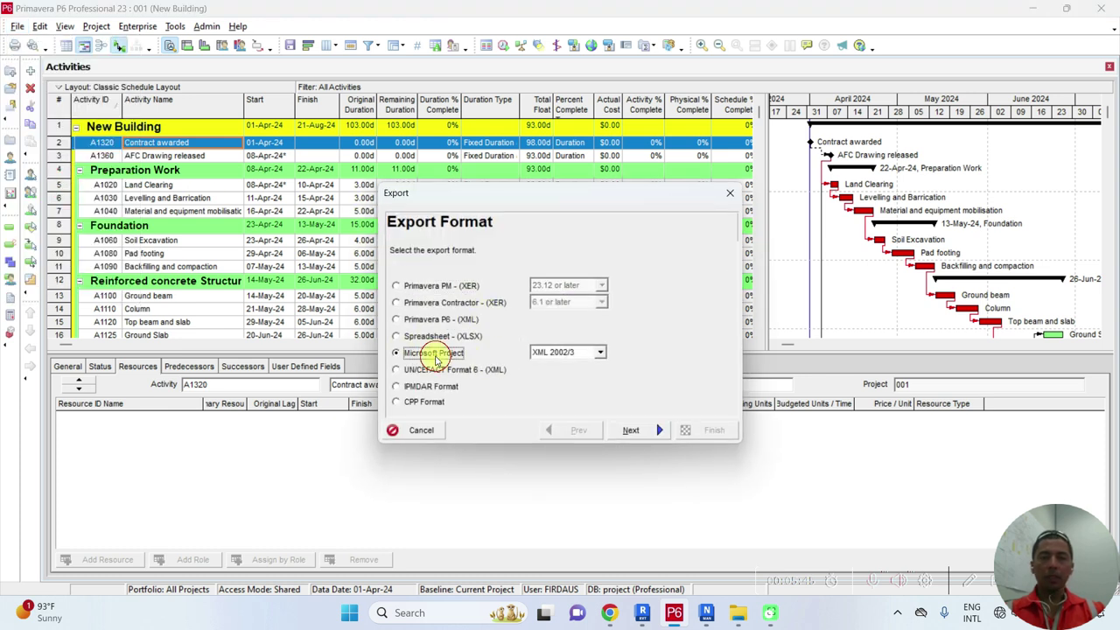
left_click(576, 353)
left_click(560, 427)
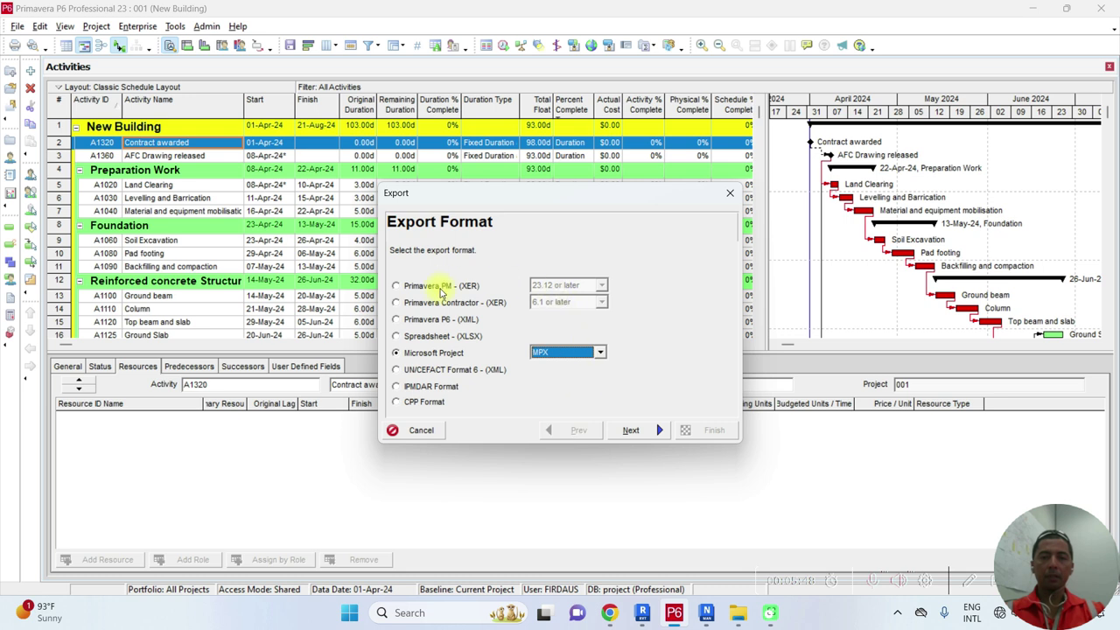
left_click(630, 430)
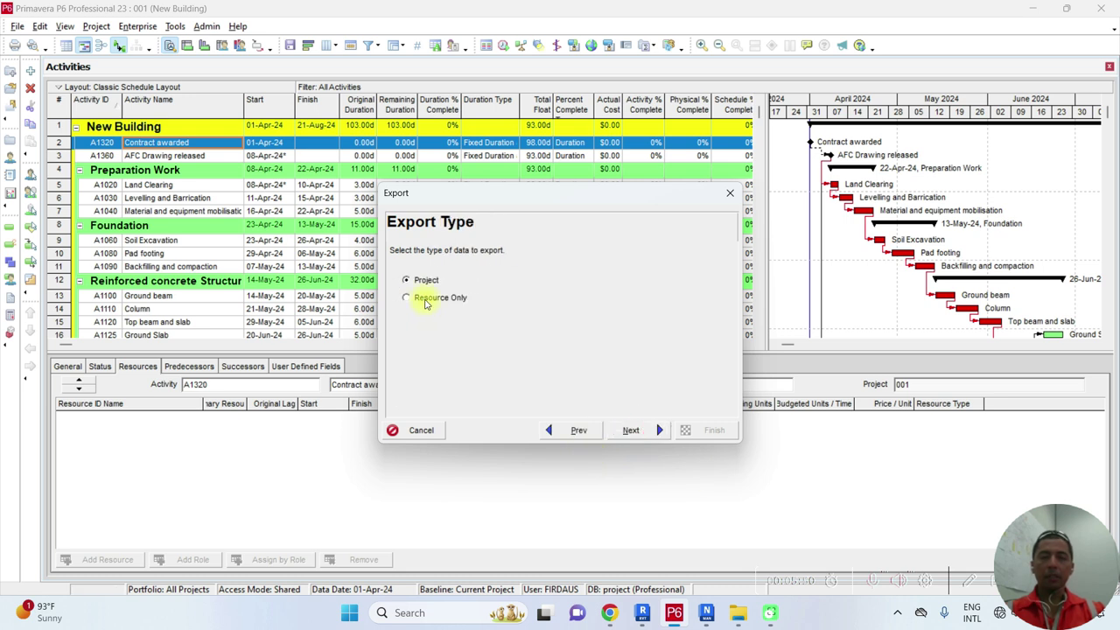
left_click(630, 429)
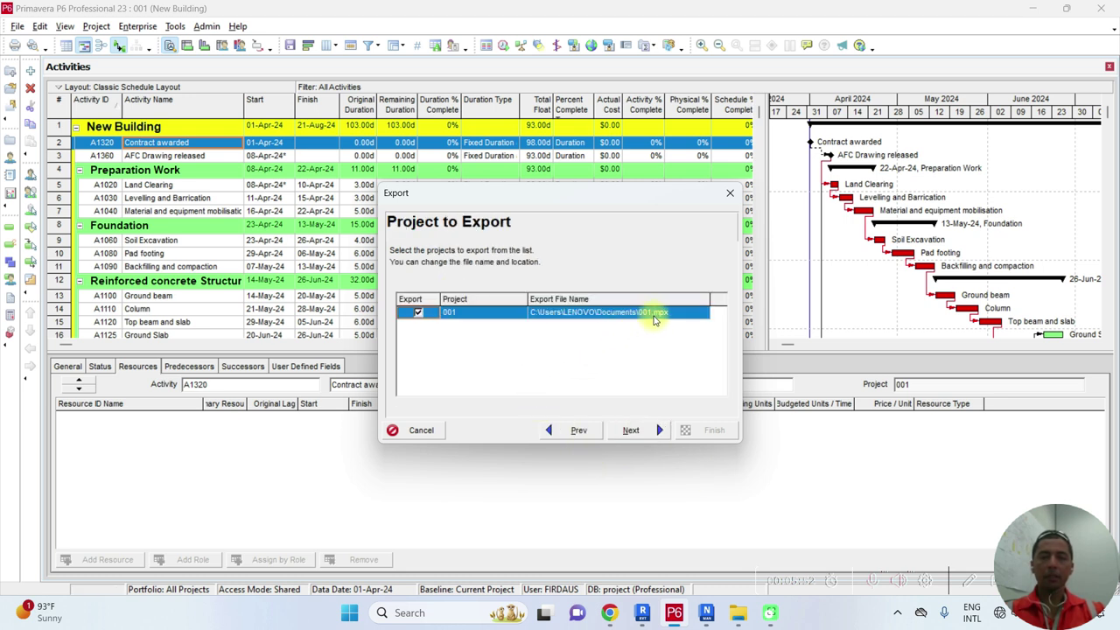
Step: Set project 001's export location to the ms project folder on the C: drive
left_click(656, 315)
left_click(701, 314)
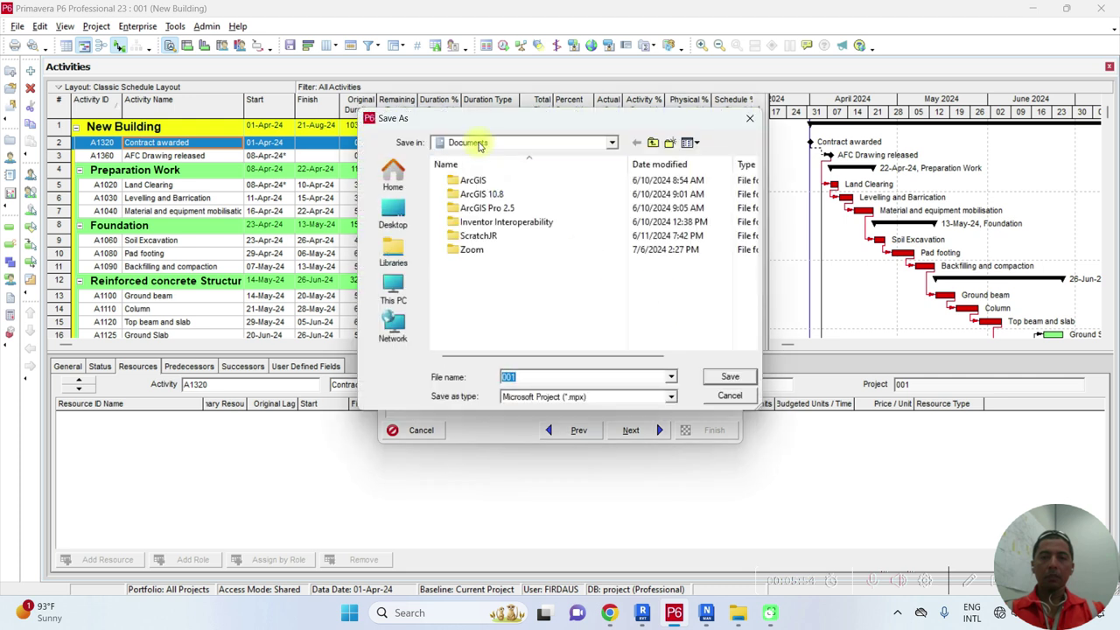
left_click(480, 144)
left_click(472, 298)
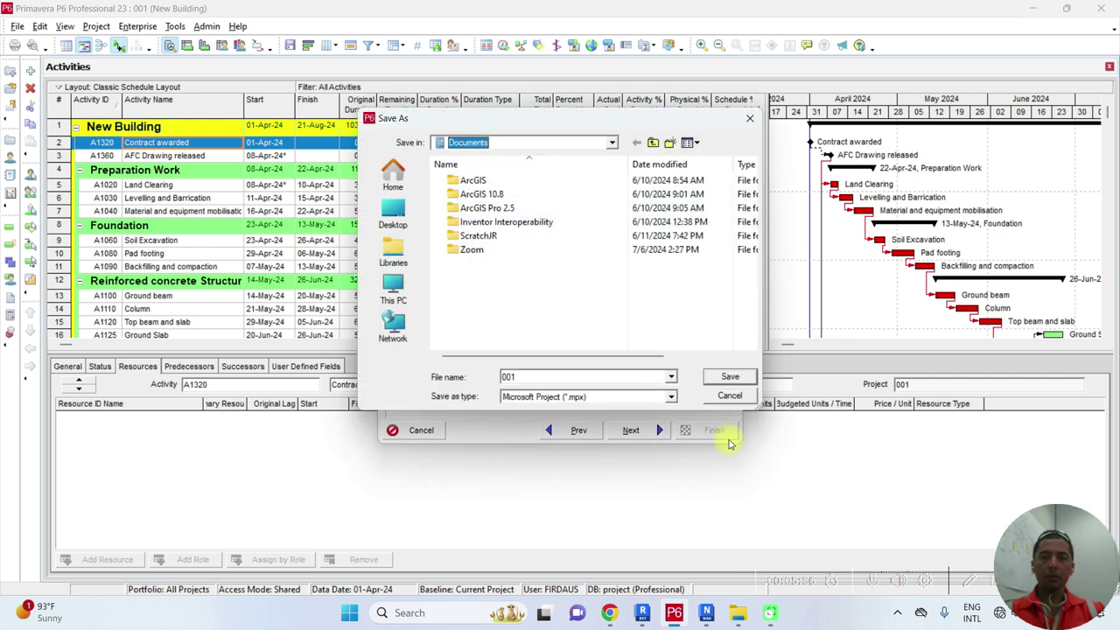
left_click(733, 399)
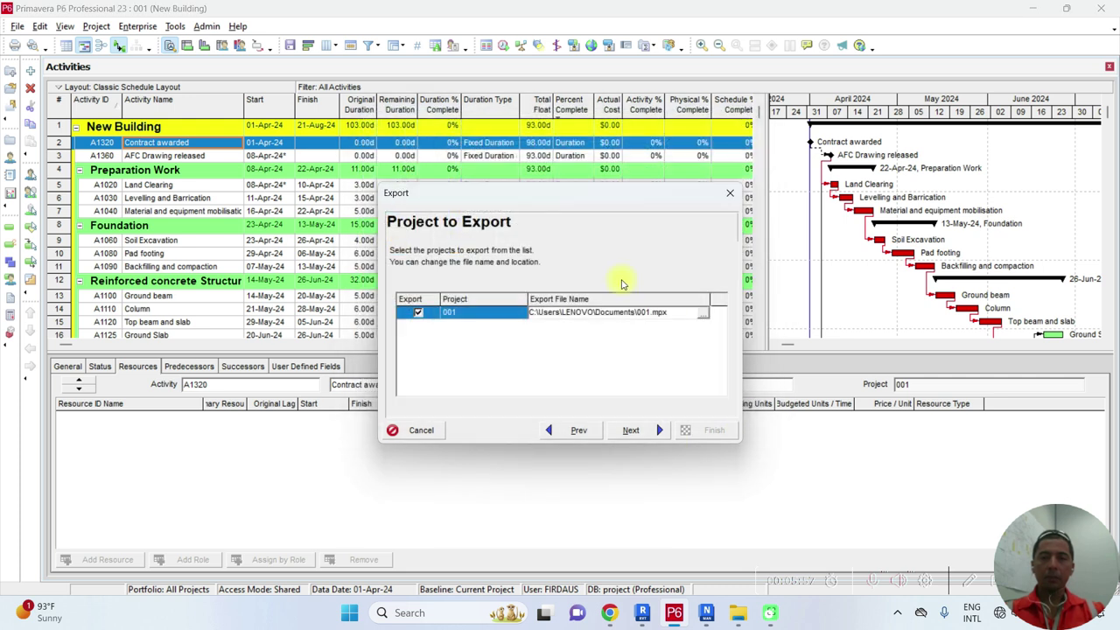
left_click(706, 315)
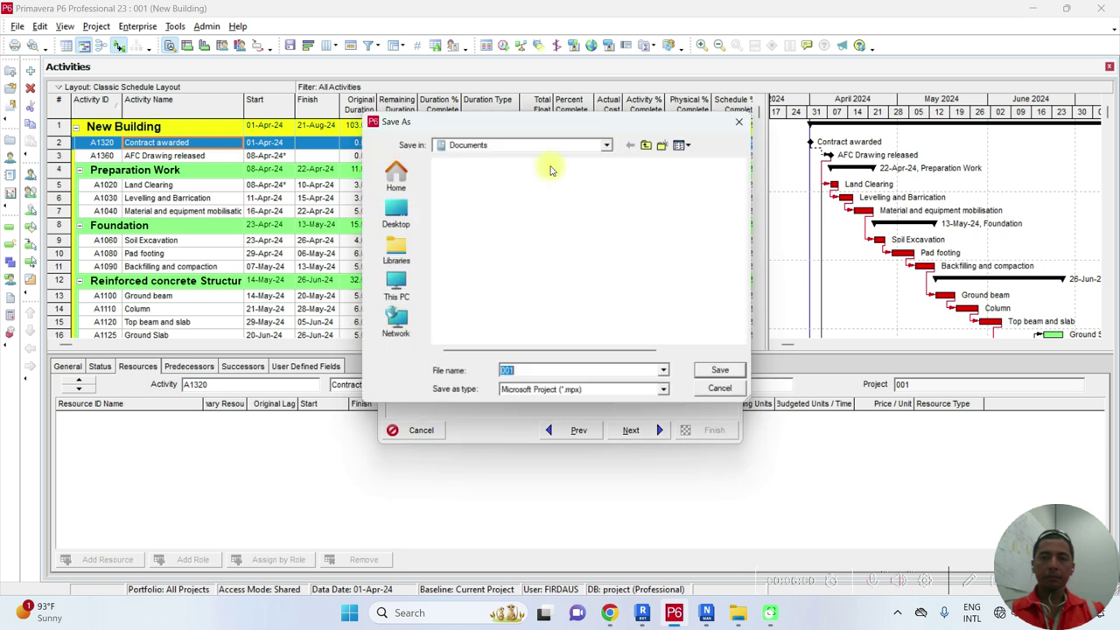
left_click(492, 146)
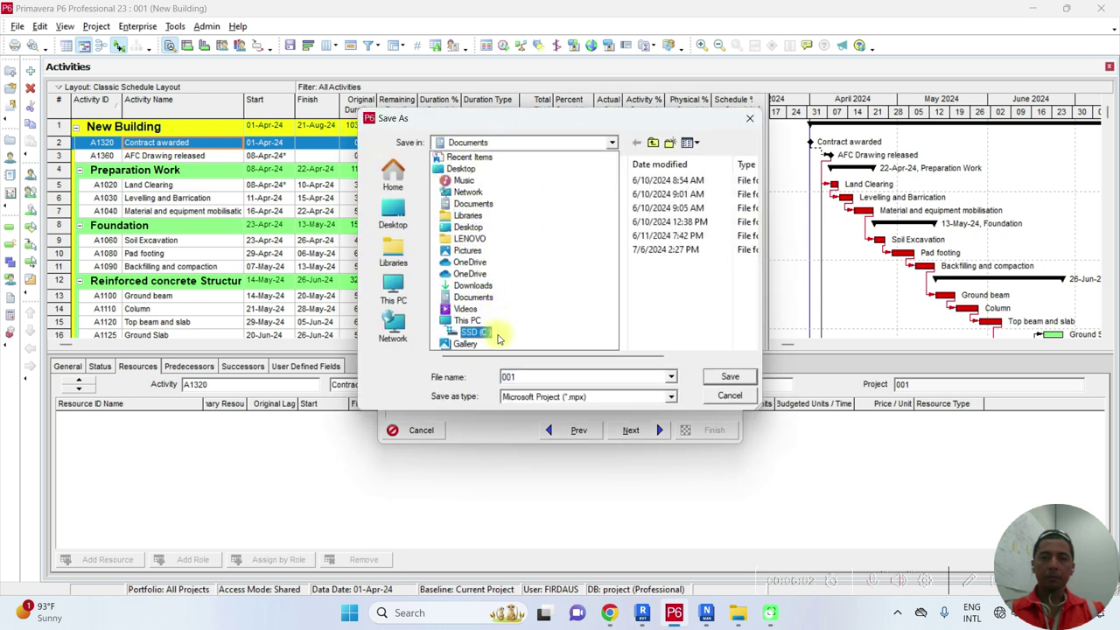
left_click(498, 339)
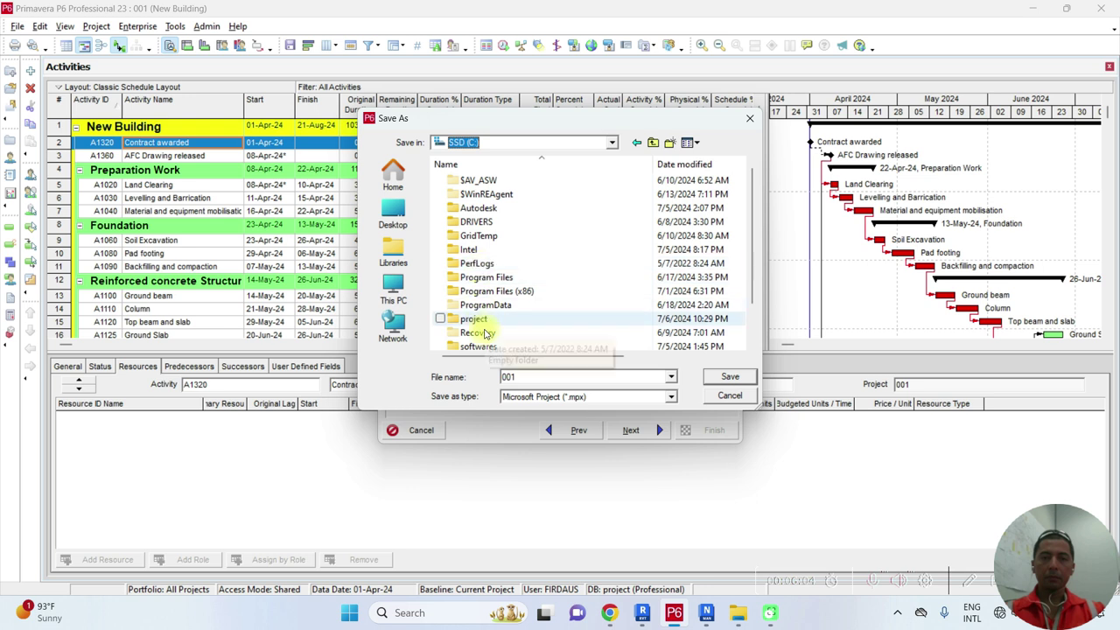
left_click(484, 323)
double_click(484, 320)
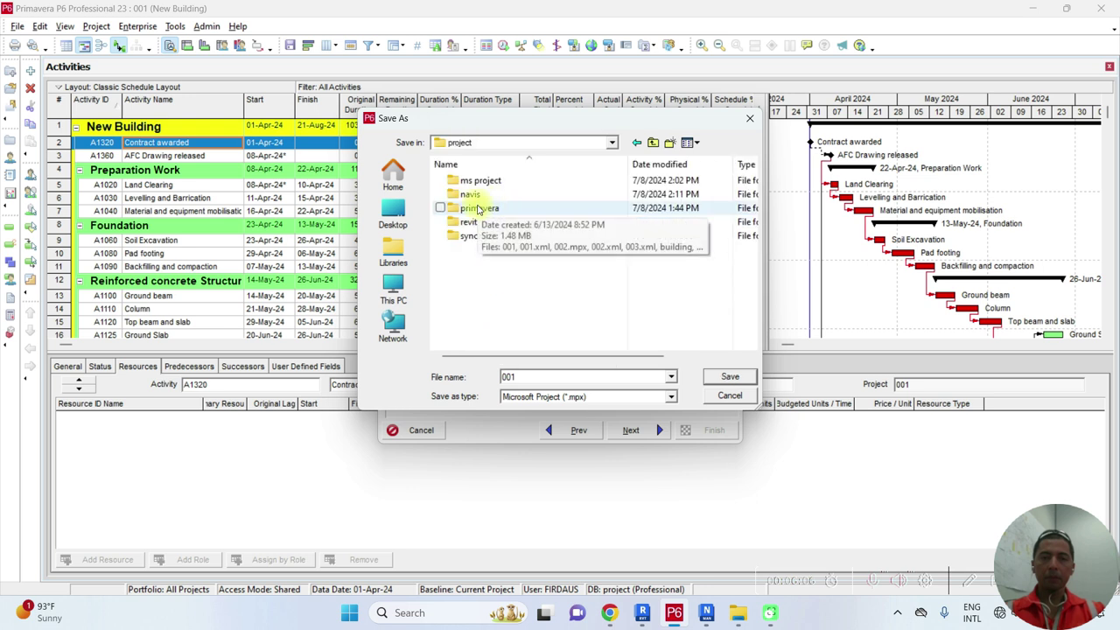
double_click(475, 182)
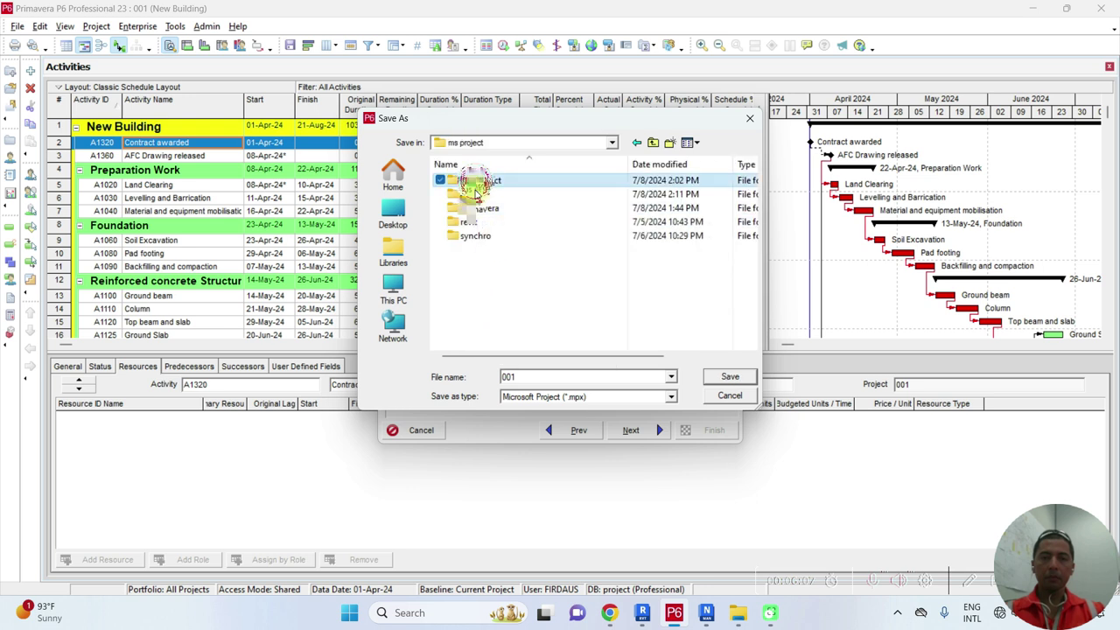
Step: Name the export file converted and save it
double_click(530, 377)
type("con")
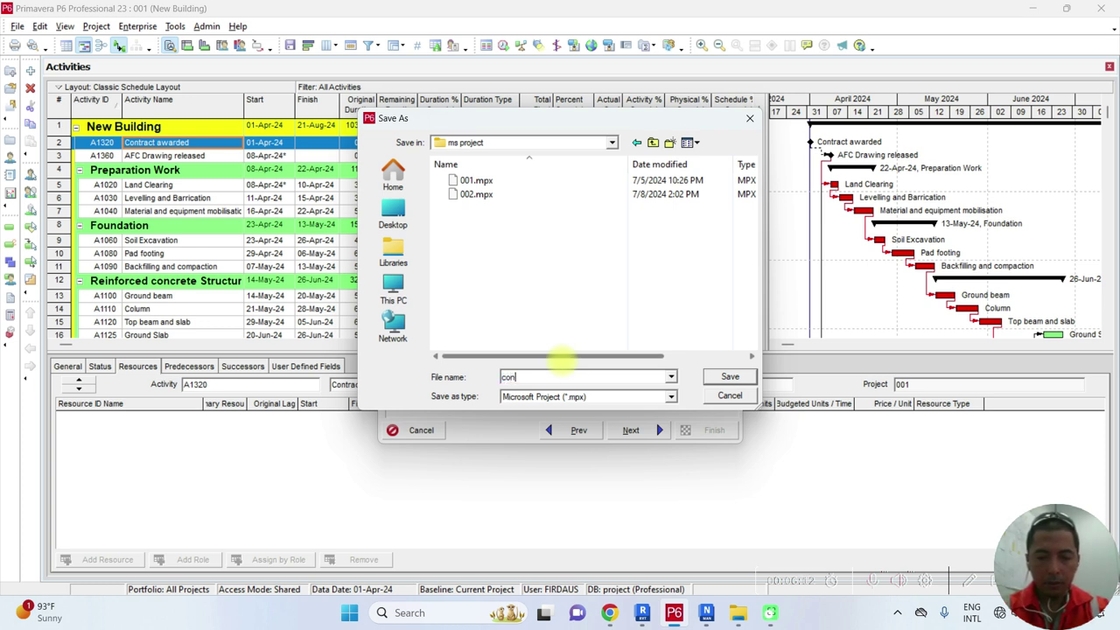
type("verte")
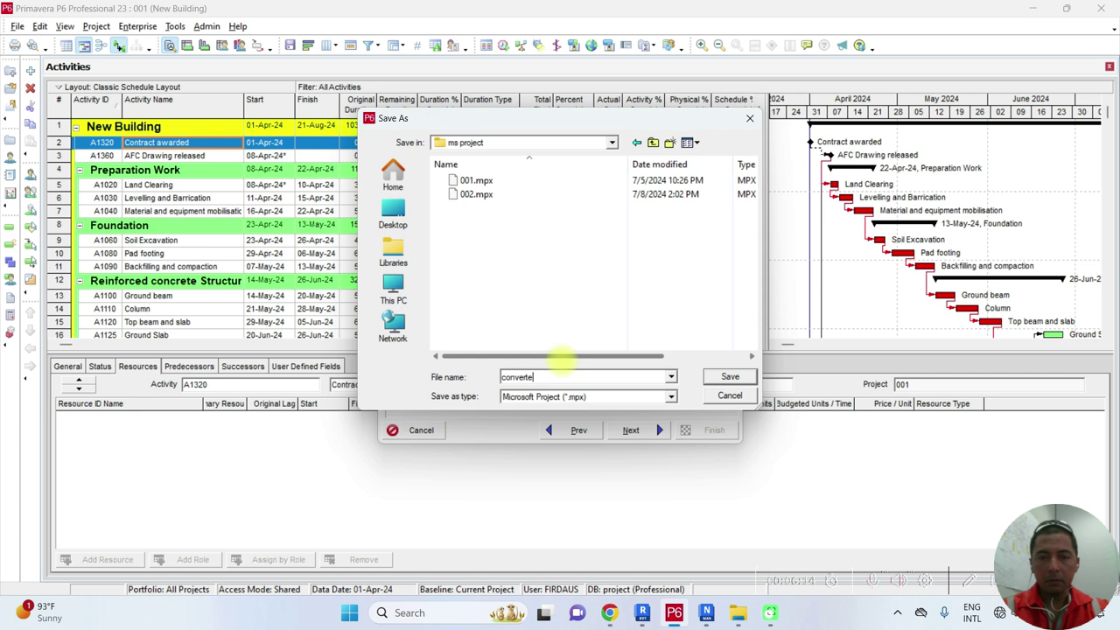
key("BackSpace")
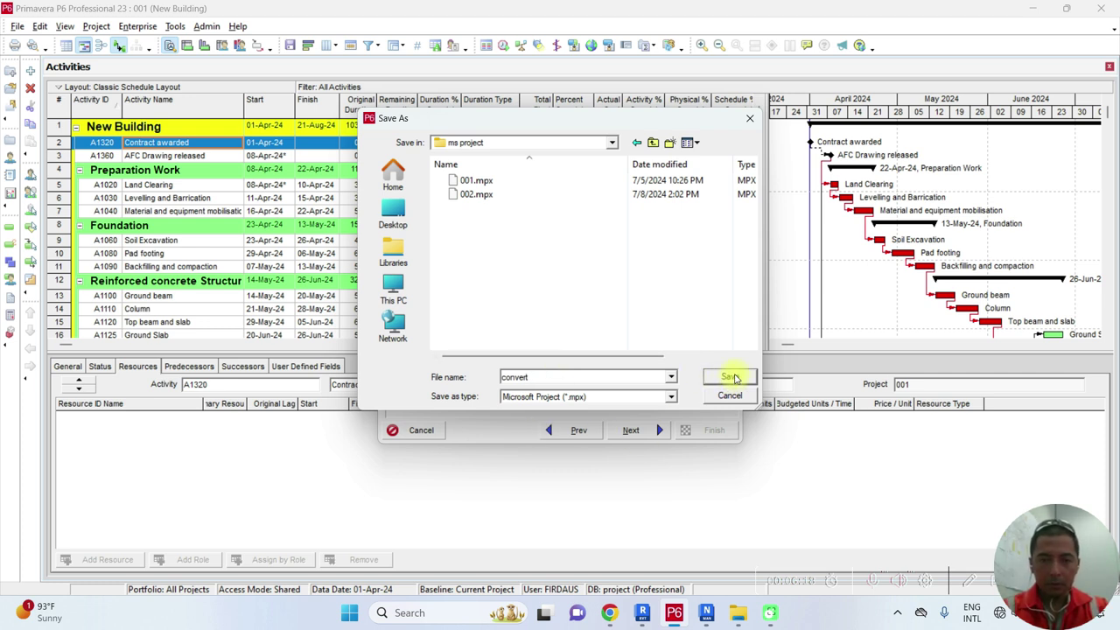
type("ed")
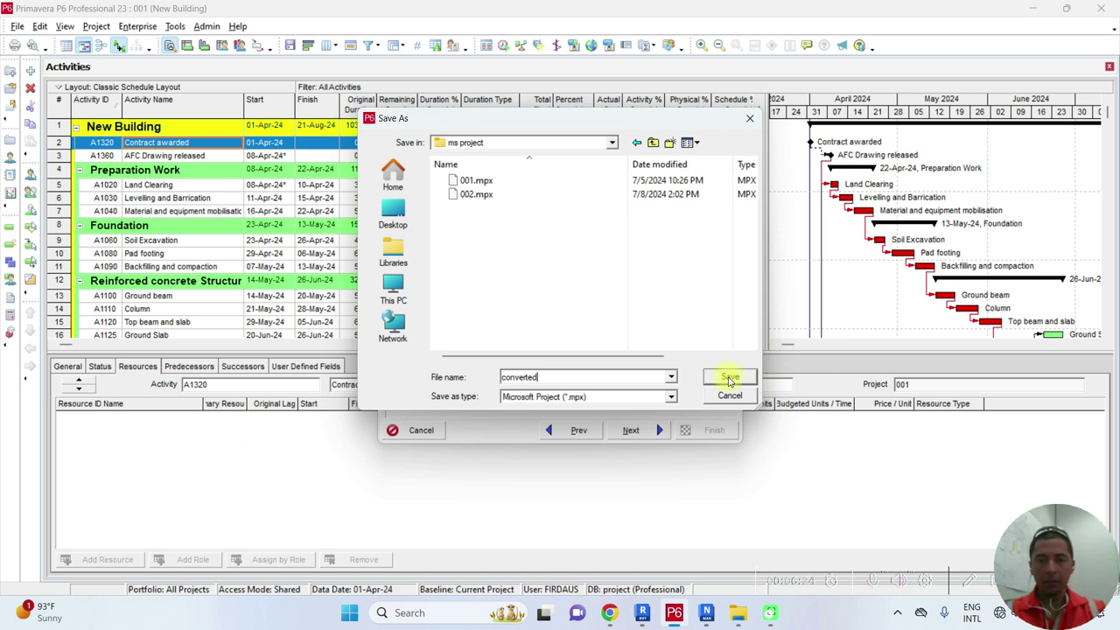
left_click(730, 378)
Step: Finish the export with the default template and close the result message
left_click(631, 430)
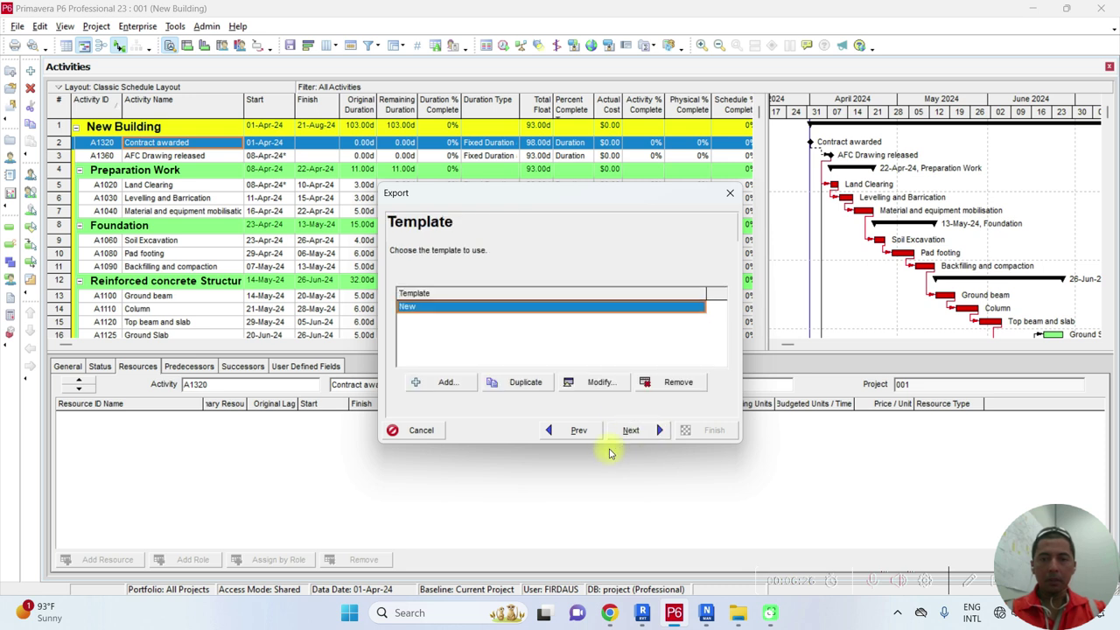
left_click(631, 430)
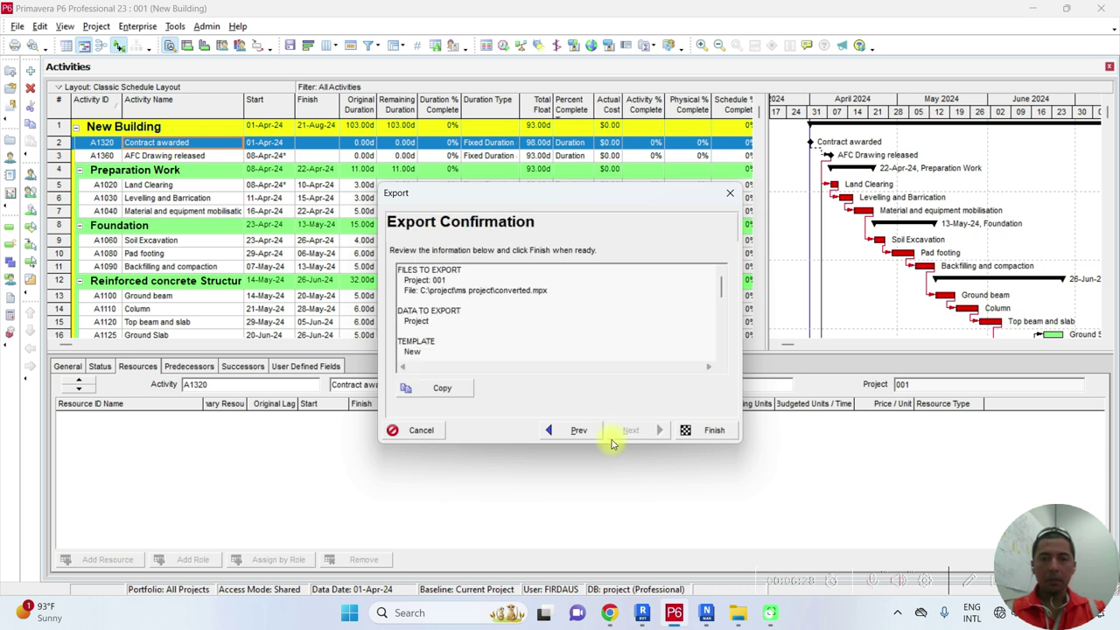
left_click(697, 429)
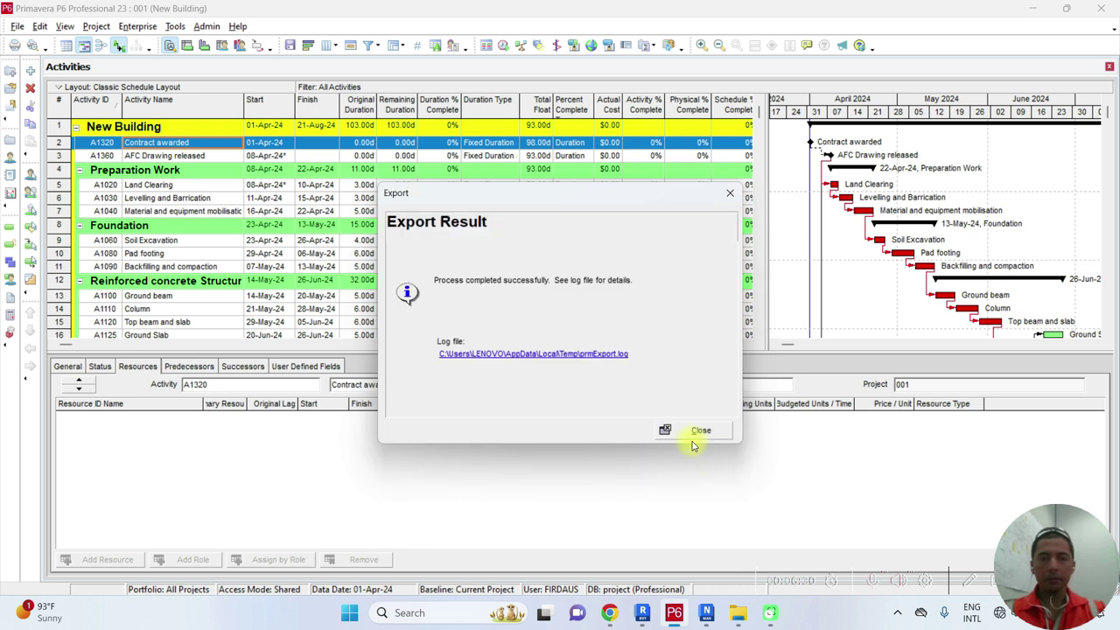
left_click(694, 424)
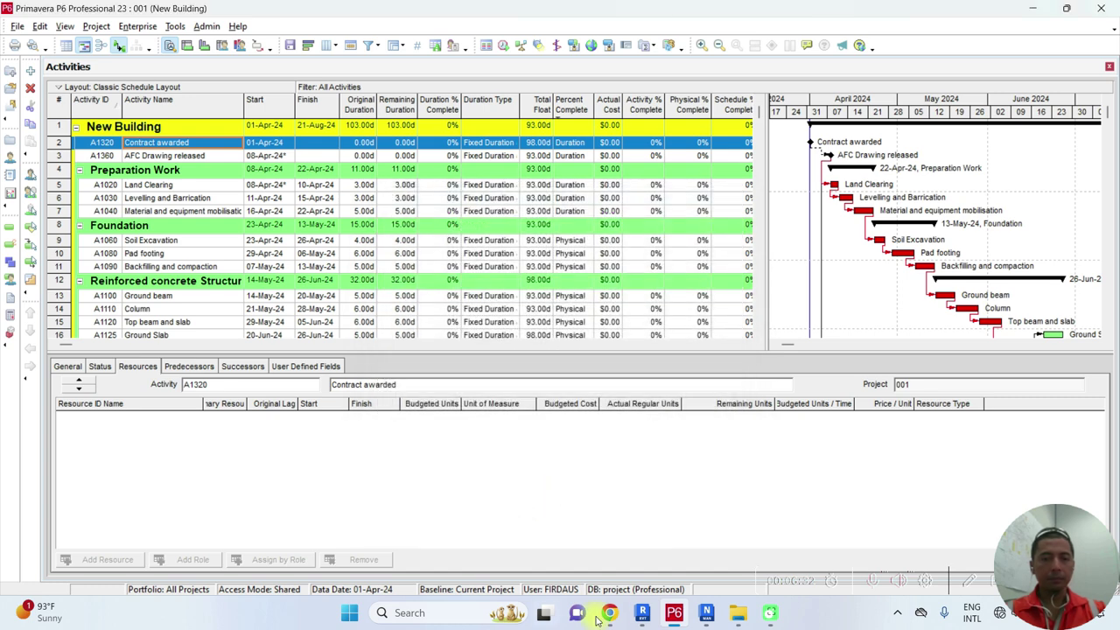
Step: Add converted.mpx from the ms project folder as an MPX data source with default field mapping
left_click(707, 613)
left_click(225, 430)
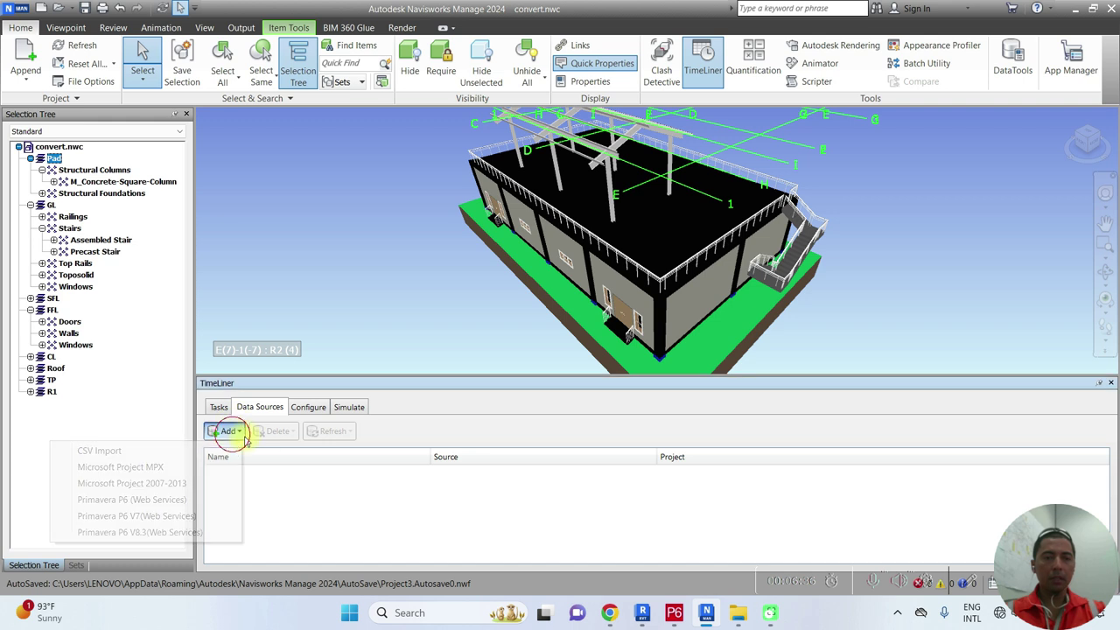
left_click(122, 466)
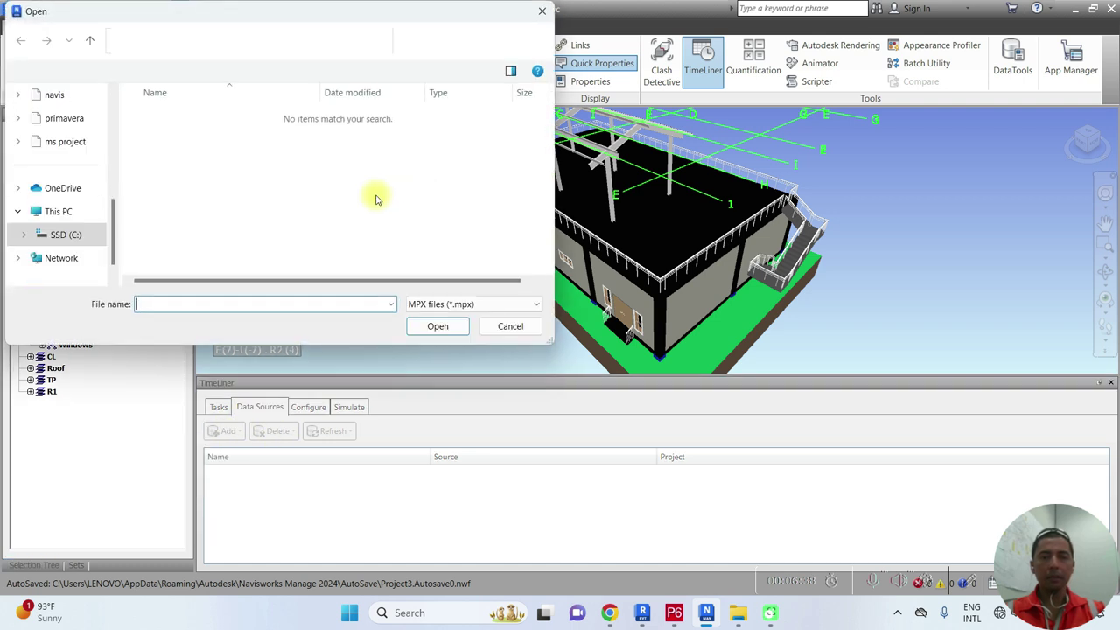
left_click(239, 42)
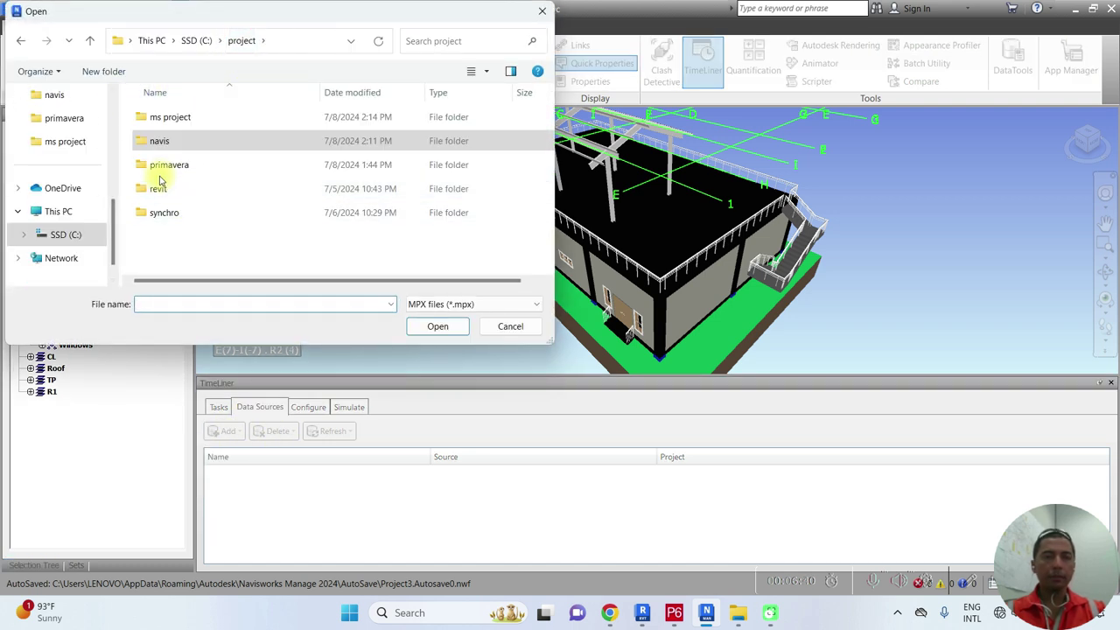
double_click(171, 116)
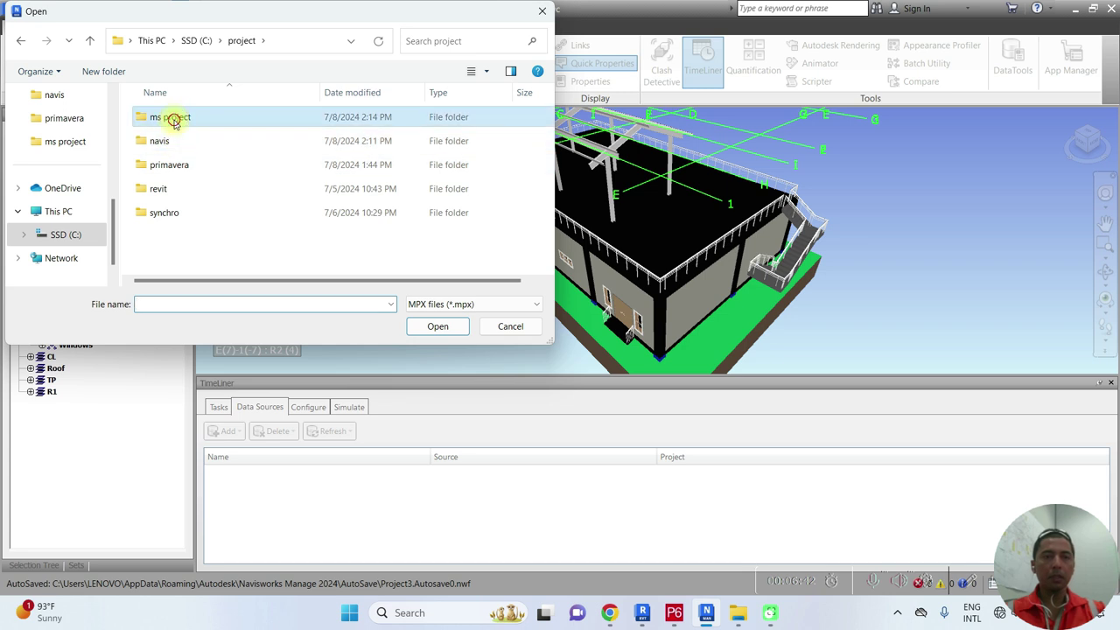
double_click(183, 165)
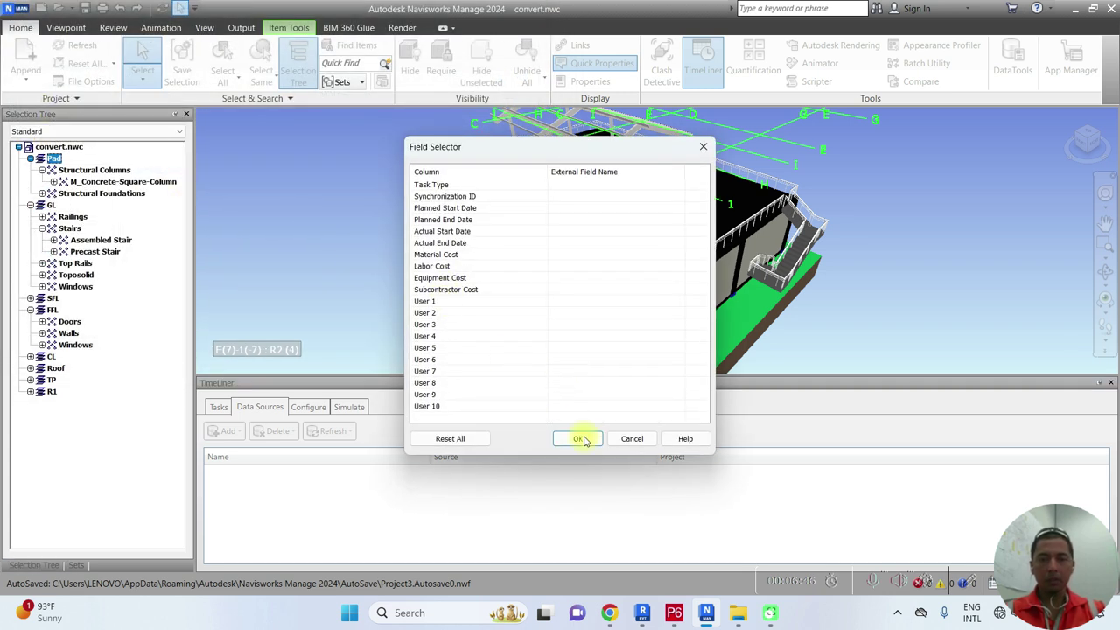
left_click(583, 441)
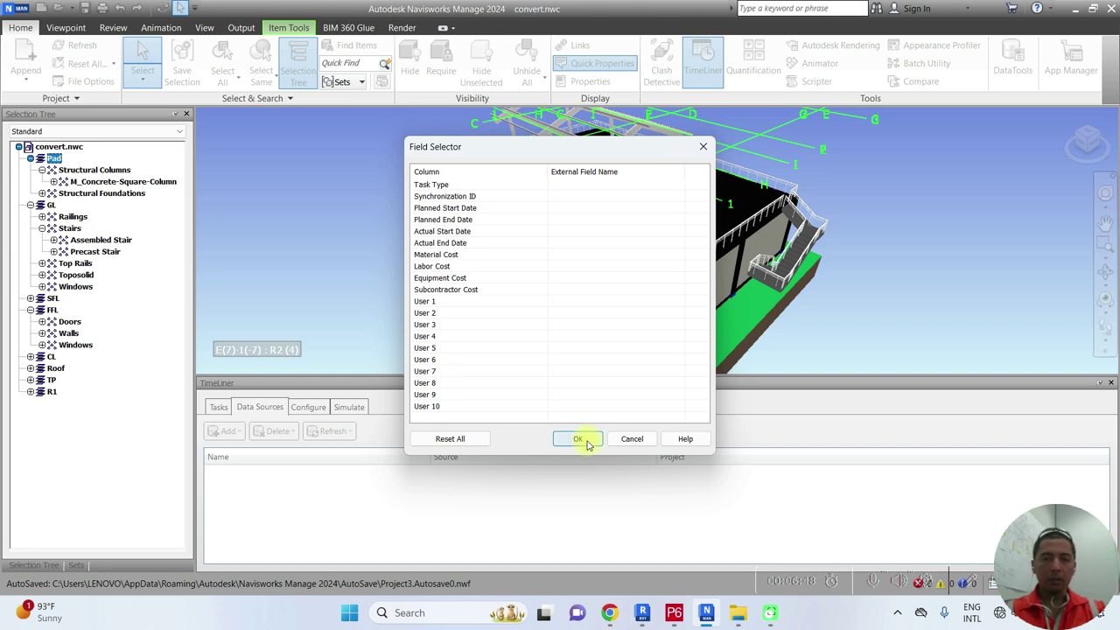
left_click(588, 443)
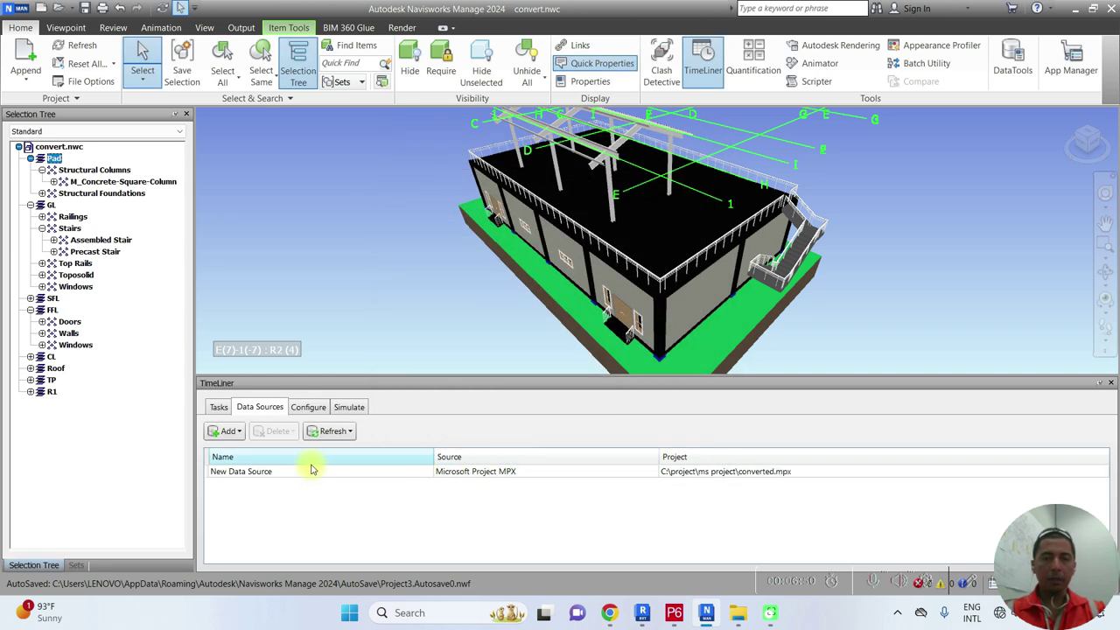
Step: Refresh all data sources and rebuild the task hierarchy from converted.mpx
left_click(304, 472)
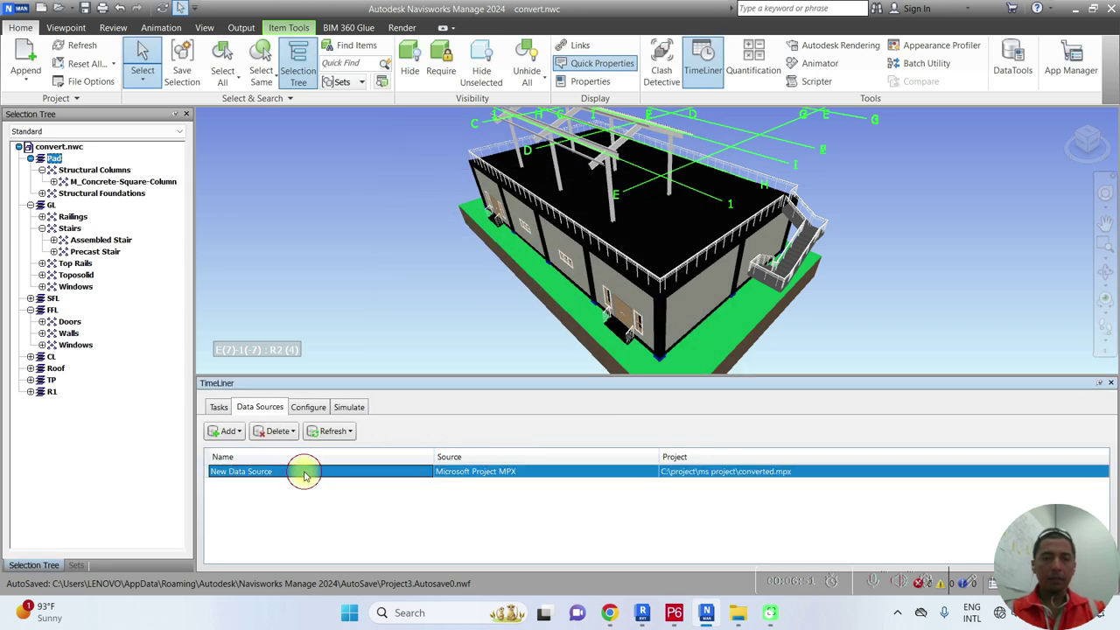
left_click(332, 431)
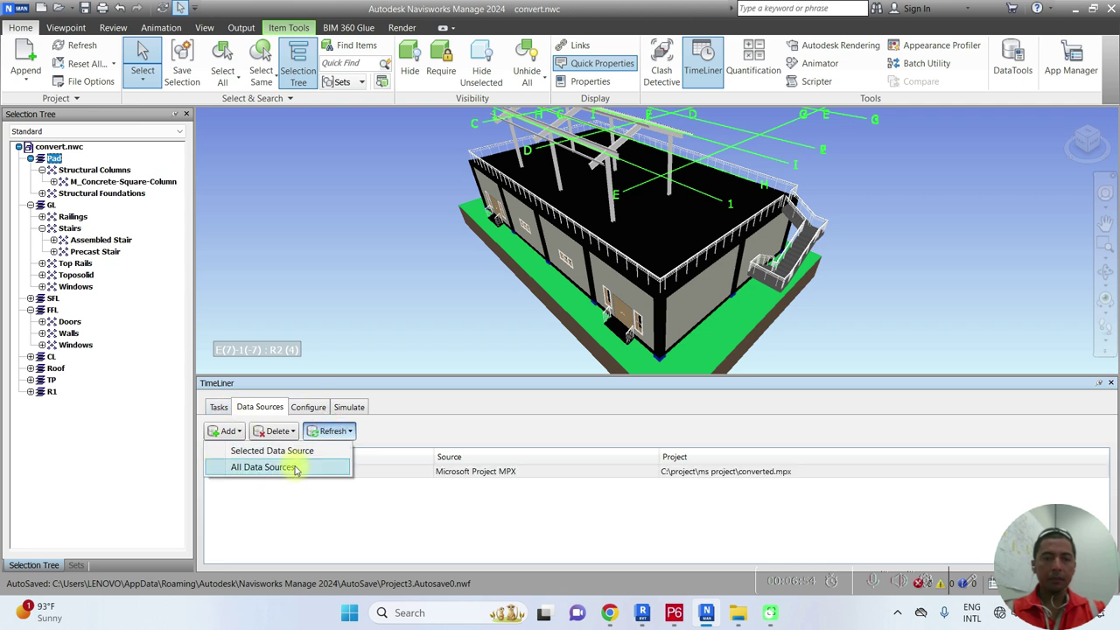
left_click(296, 466)
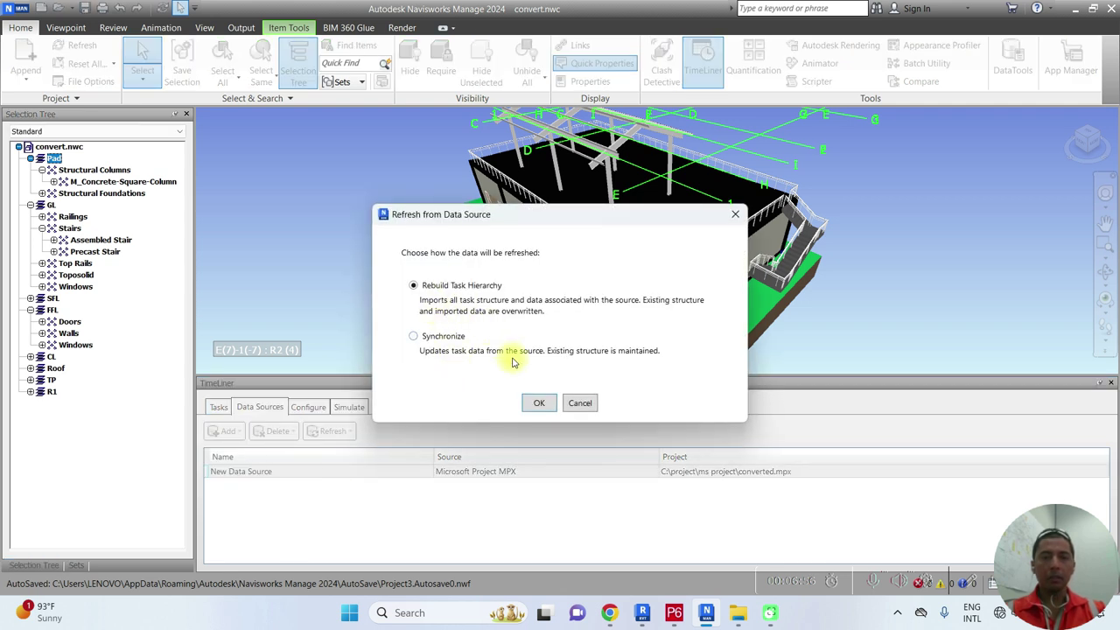
left_click(538, 404)
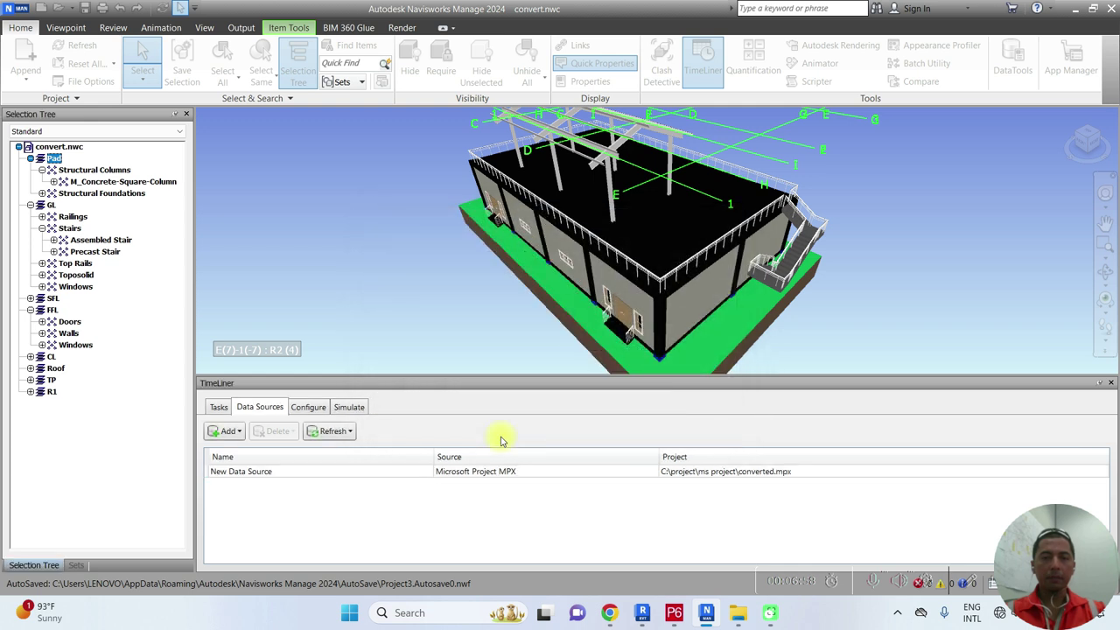
Step: Show the imported tasks in an enlarged TimeLiner Tasks panel and select 'AFC Drawing released'
left_click(219, 408)
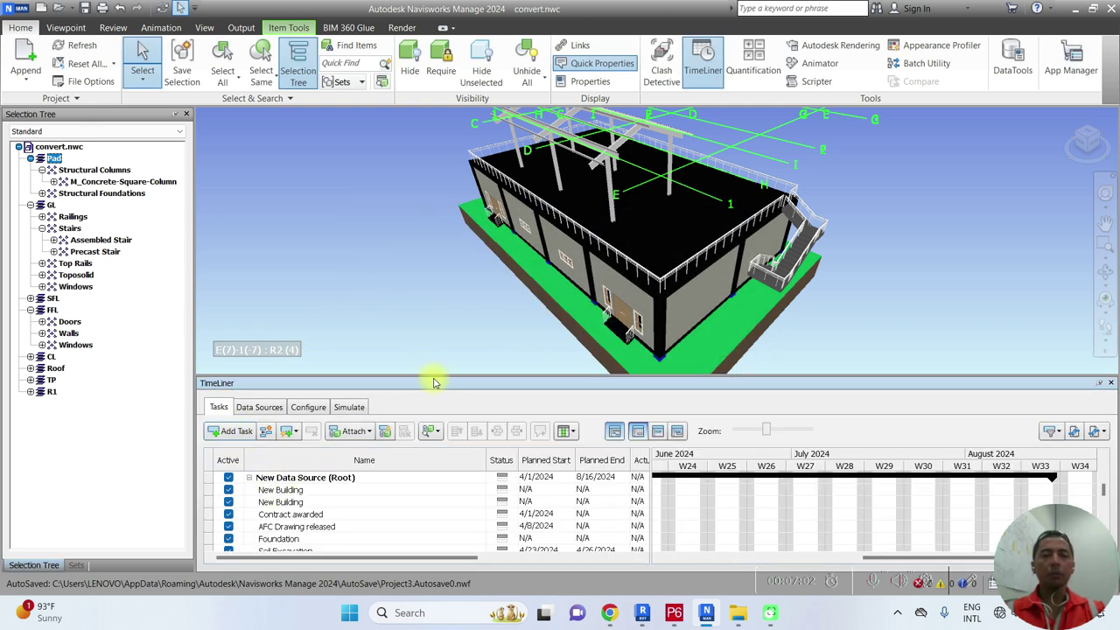
left_click_drag(435, 377, 436, 284)
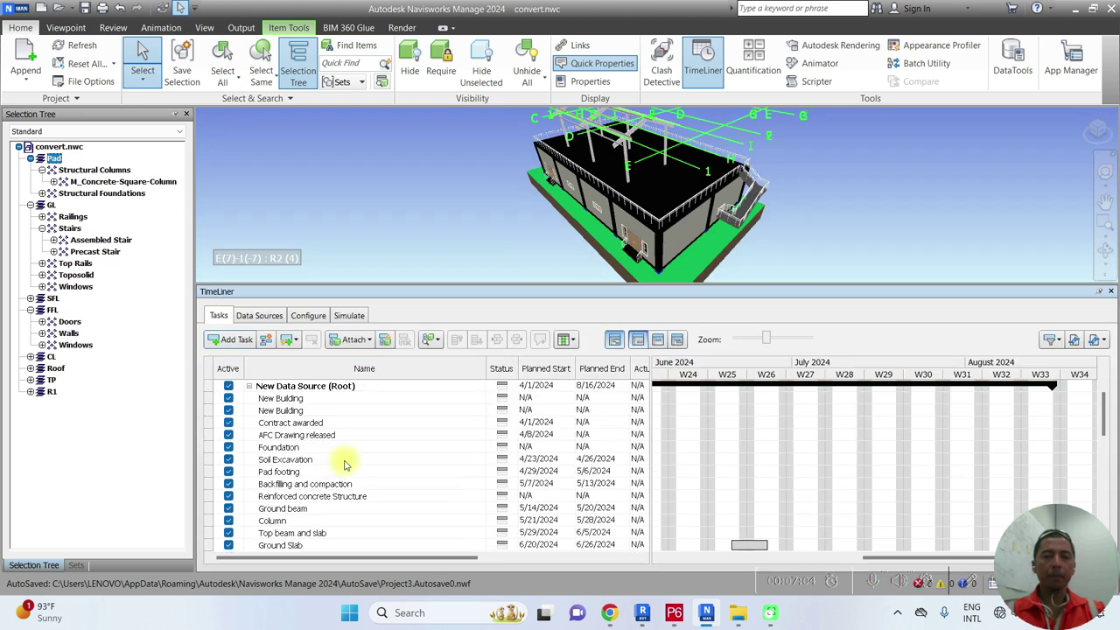
left_click(295, 423)
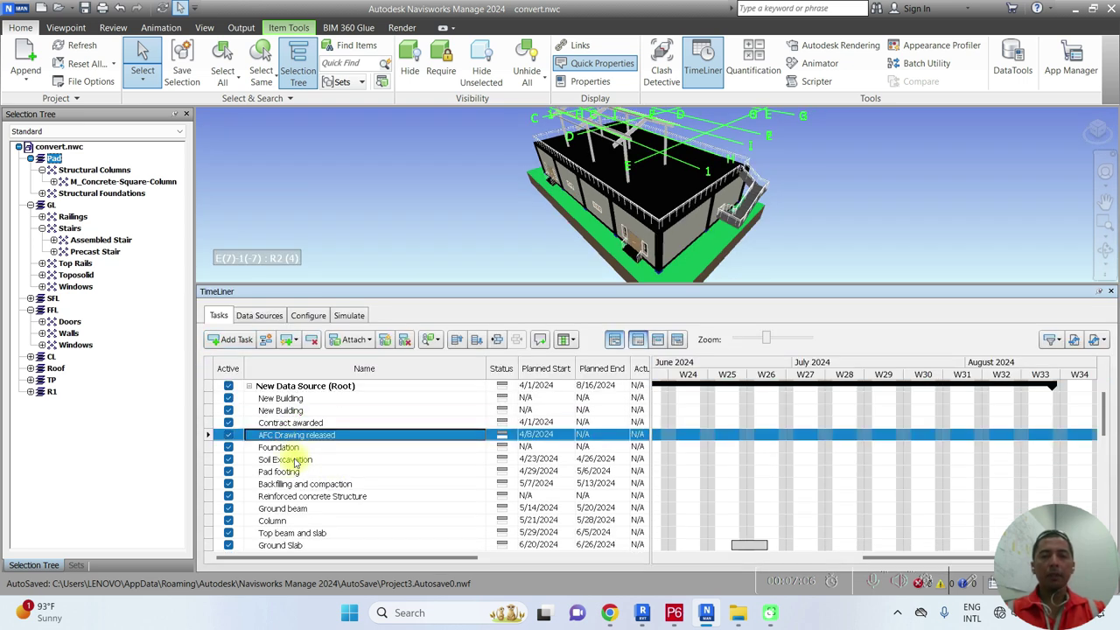
scroll(295, 461, "down", 1)
scroll(313, 461, "down", 2)
scroll(341, 455, "up", 1)
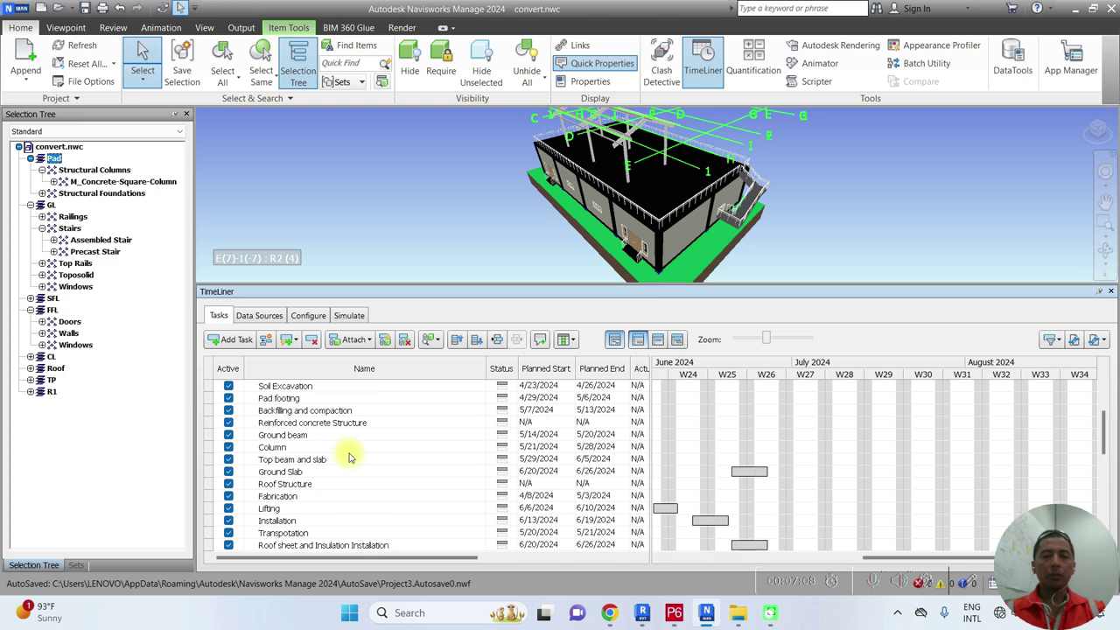
scroll(341, 454, "up", 2)
left_click(343, 436)
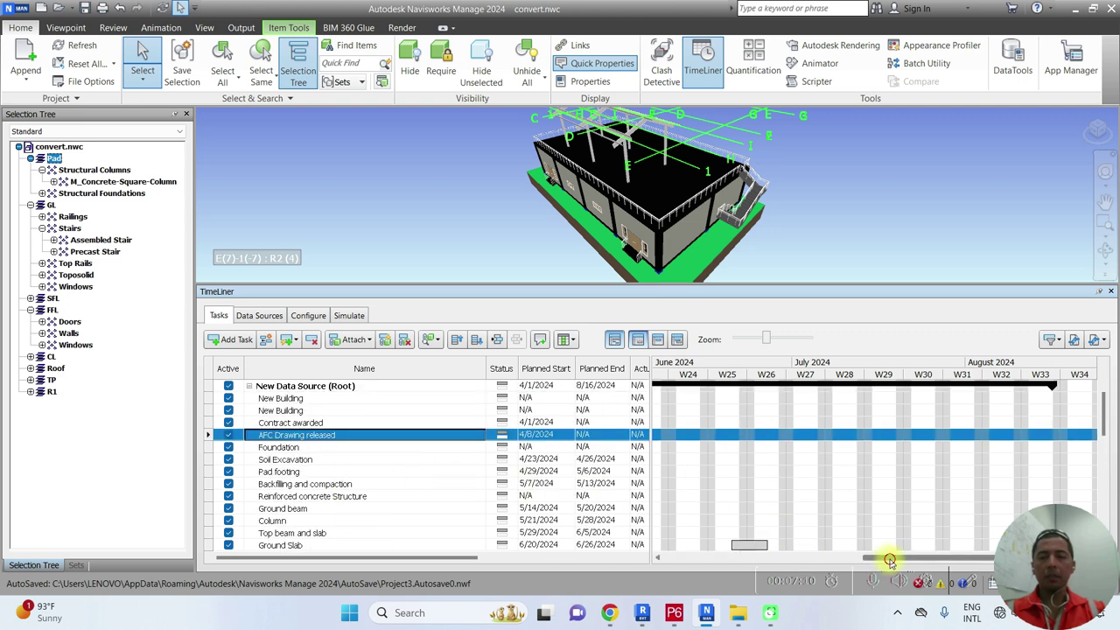
Step: Scroll the Gantt chart toward April 2024, then compare against more rows in the P6 schedule
left_click_drag(891, 560, 660, 570)
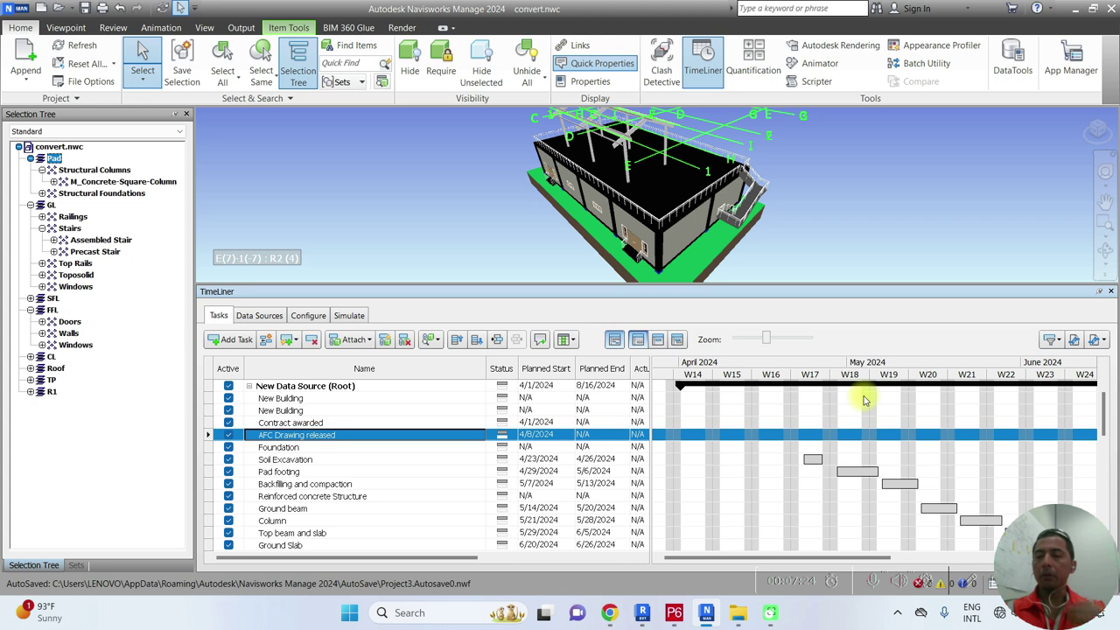
left_click(674, 612)
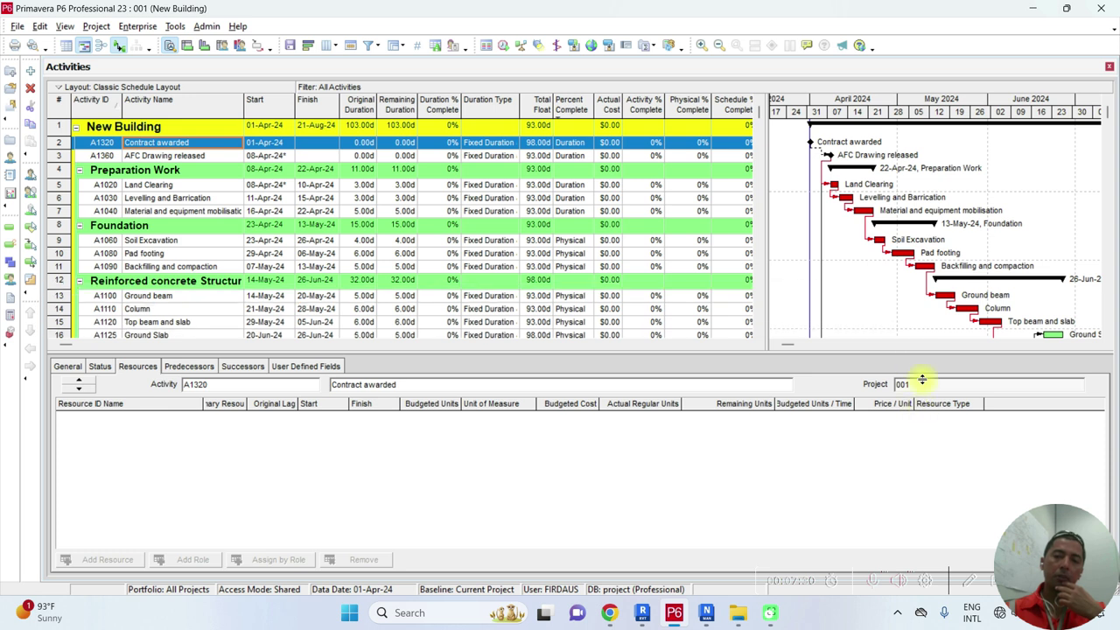
left_click_drag(912, 405, 914, 376)
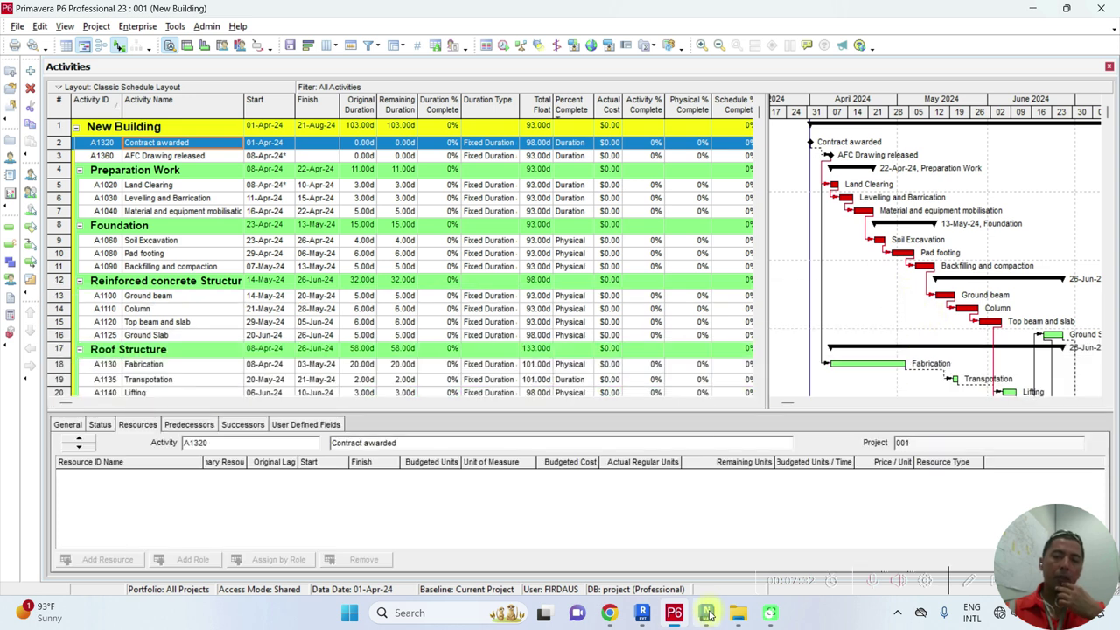
left_click(706, 613)
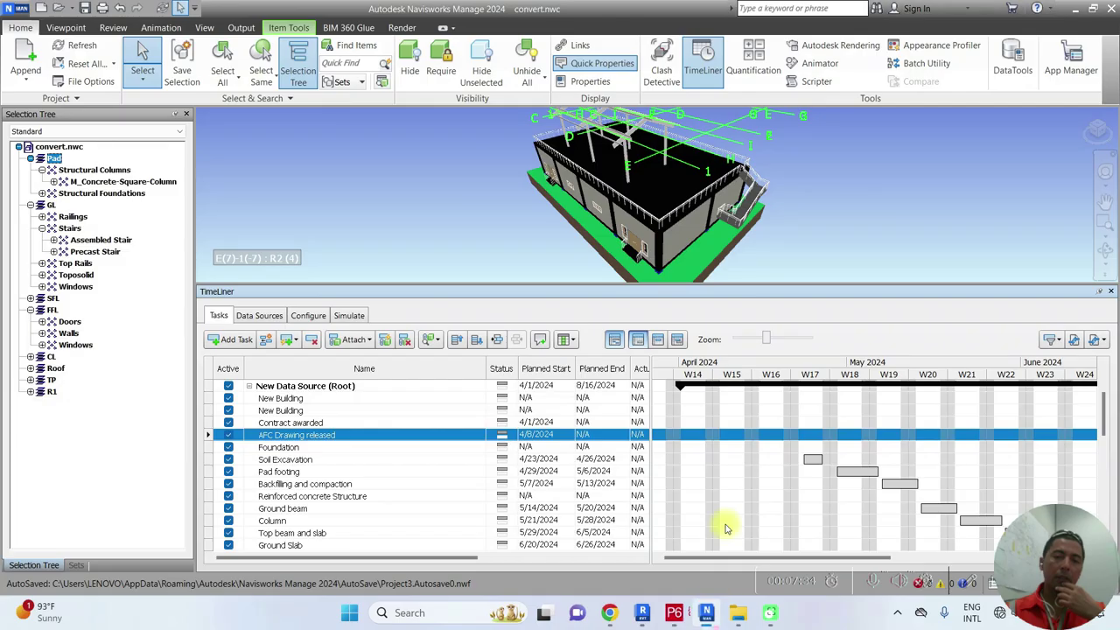